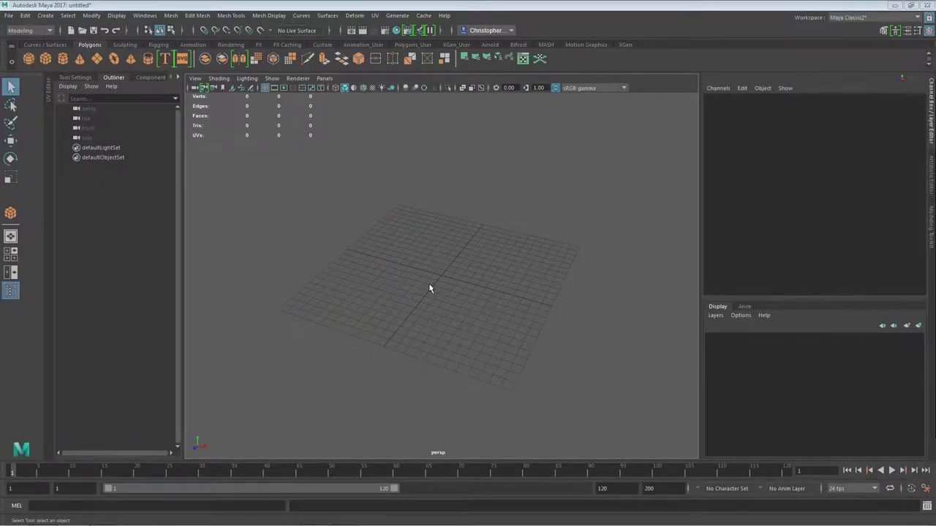
# Step: Create a polygon cube with width 5, height 1.5 and depth 5, using 4 width, 2 height and 3 depth subdivisions
pyautogui.click(45, 58)
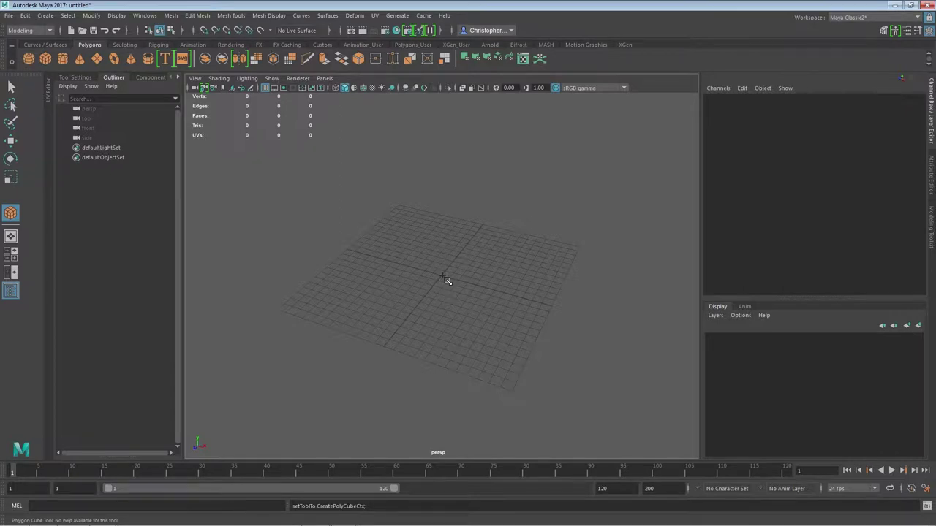
pyautogui.keyDown('alt'); pyautogui.moveTo(442, 276); pyautogui.dragTo(458, 280); pyautogui.keyUp('alt')
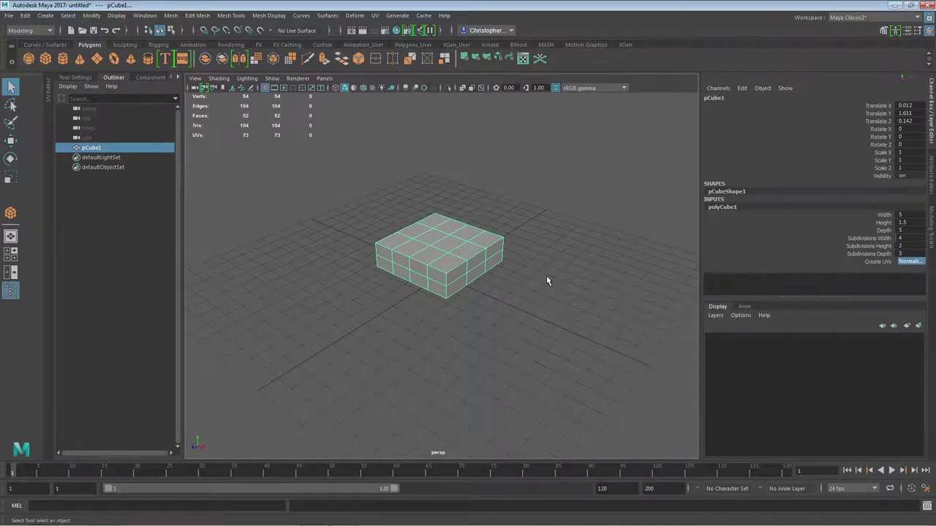
# Step: Save the scene under the name "Deving in the Dojo, Part 1 - Clip1" as Maya Binary
pyautogui.click(8, 15)
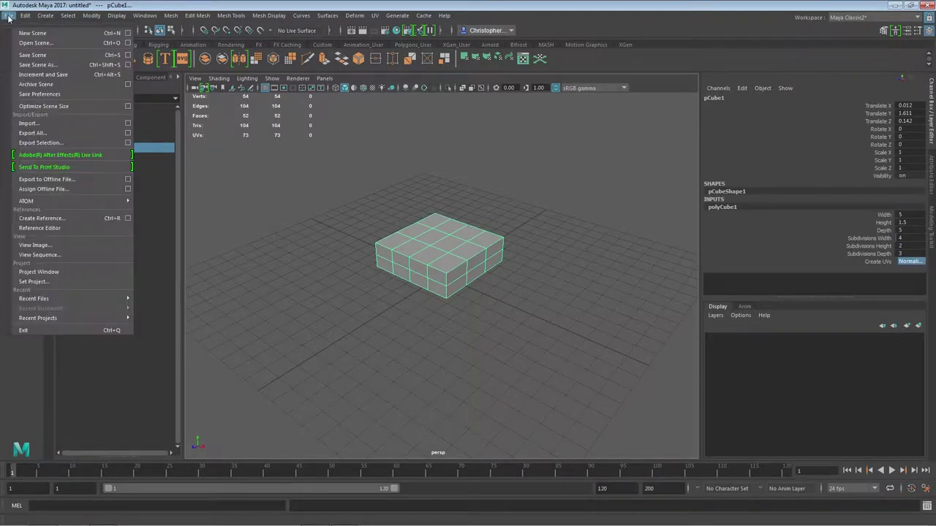
pyautogui.click(30, 66)
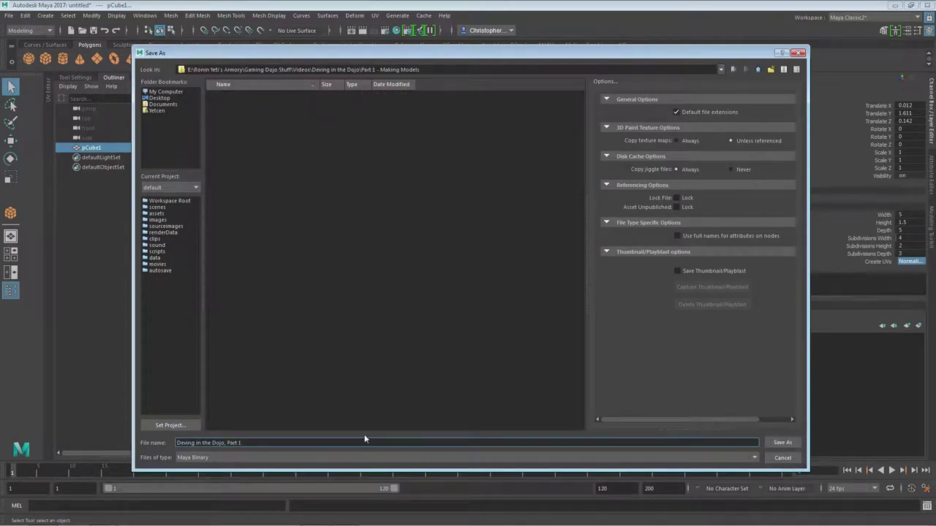
pyautogui.write('- Clip1')
pyautogui.click(782, 443)
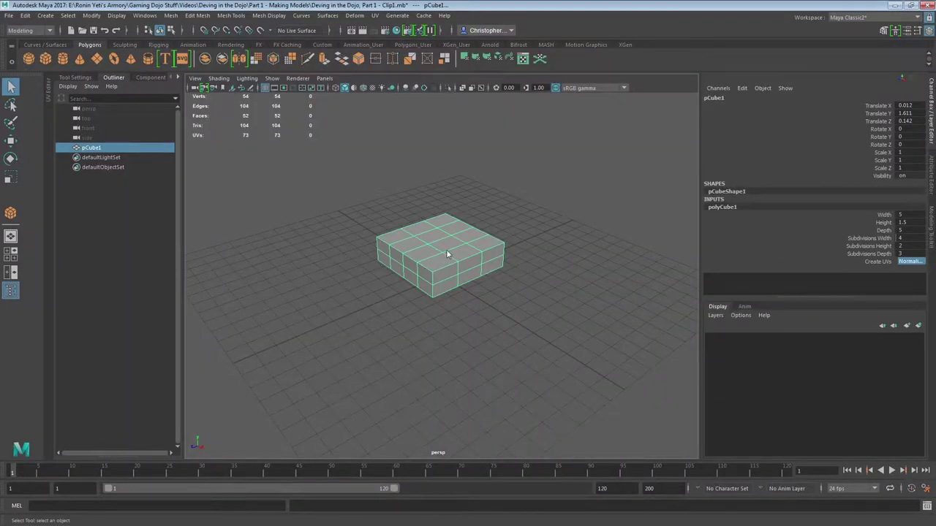
# Step: Extrude the two stacked corner faces on the four-column side of the block into a long first finger
pyautogui.press('F11')
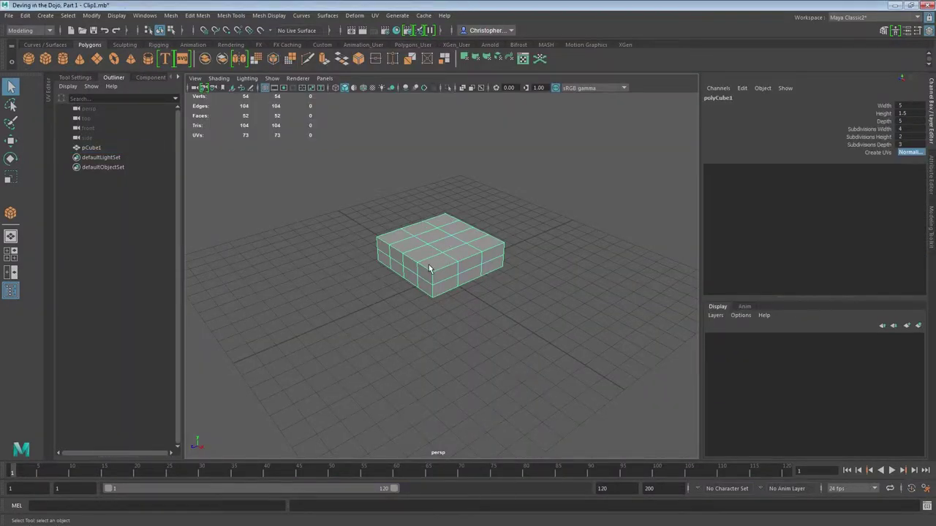
pyautogui.scroll(3, 361, 253)
pyautogui.keyDown('alt'); pyautogui.moveTo(337, 247); pyautogui.dragTo(344, 235); pyautogui.keyUp('alt')
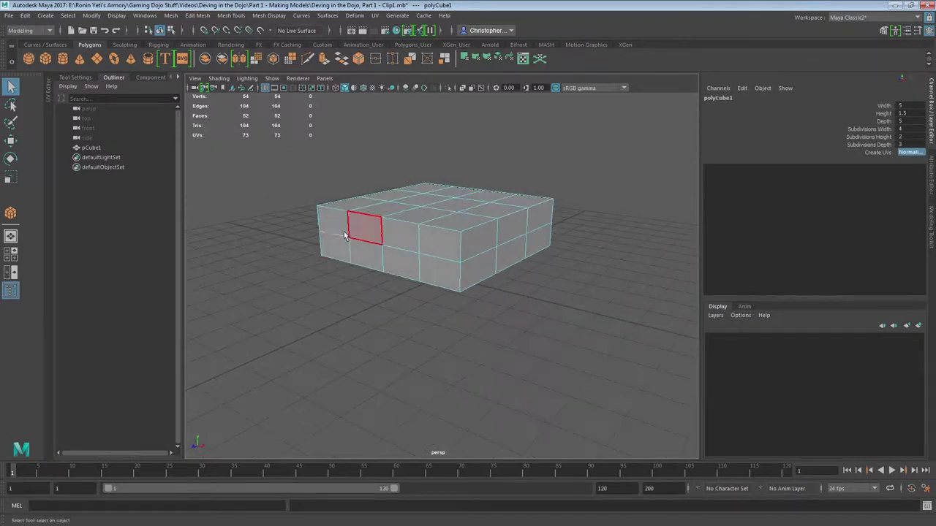
pyautogui.click(339, 248)
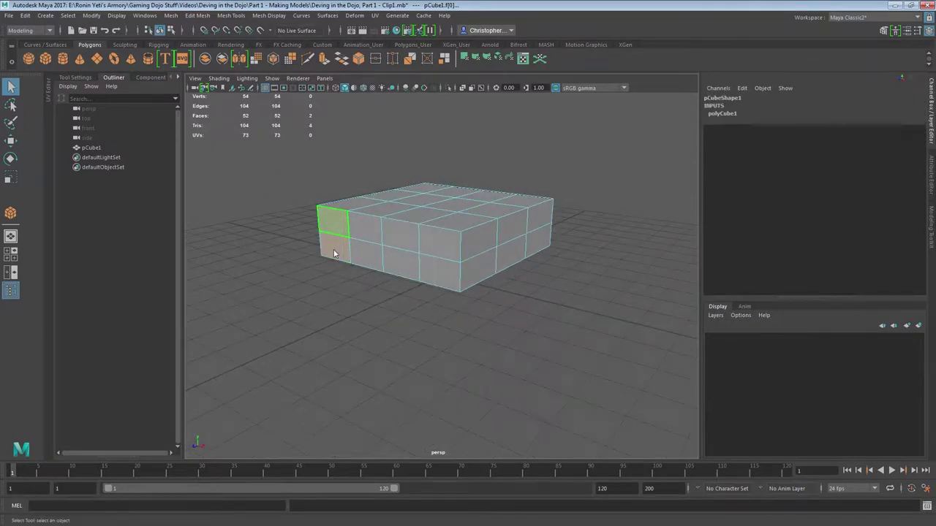
pyautogui.hotkey('ctrl', 'e')
pyautogui.press('f')
pyautogui.keyDown('alt'); pyautogui.moveTo(368, 238); pyautogui.dragTo(530, 257); pyautogui.keyUp('alt')
pyautogui.scroll(-3, 399, 244)
pyautogui.keyDown('alt'); pyautogui.moveTo(475, 277); pyautogui.dragTo(628, 328); pyautogui.keyUp('alt')
pyautogui.scroll(-4, 511, 320)
pyautogui.keyDown('alt'); pyautogui.moveTo(483, 317); pyautogui.dragTo(528, 324); pyautogui.keyUp('alt')
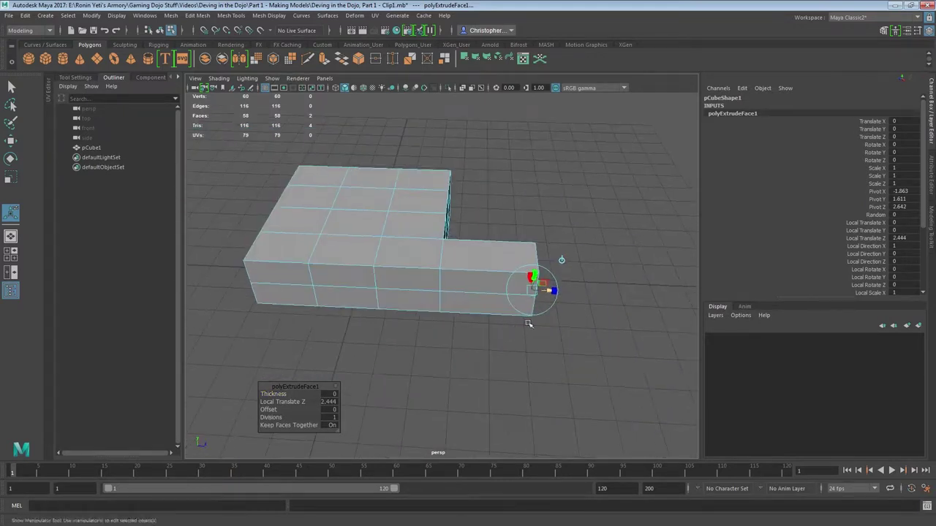
pyautogui.moveTo(550, 291); pyautogui.dragTo(610, 296)
# Step: Extrude the two stacked faces beside the first finger into a second finger slightly longer than it
pyautogui.keyDown('alt'); pyautogui.moveTo(610, 296); pyautogui.dragTo(431, 334); pyautogui.keyUp('alt')
pyautogui.click(480, 280)
pyautogui.keyDown('shift'); pyautogui.click(477, 305); pyautogui.keyUp('shift')
pyautogui.hotkey('ctrl', 'e')
pyautogui.moveTo(432, 325); pyautogui.dragTo(253, 331)
# Step: Extrude the remaining two pairs of stacked faces on the same side into the third and fourth fingers
pyautogui.keyDown('alt'); pyautogui.moveTo(372, 334); pyautogui.dragTo(446, 288); pyautogui.keyUp('alt')
pyautogui.click(492, 296)
pyautogui.keyDown('shift'); pyautogui.click(499, 325); pyautogui.keyUp('shift')
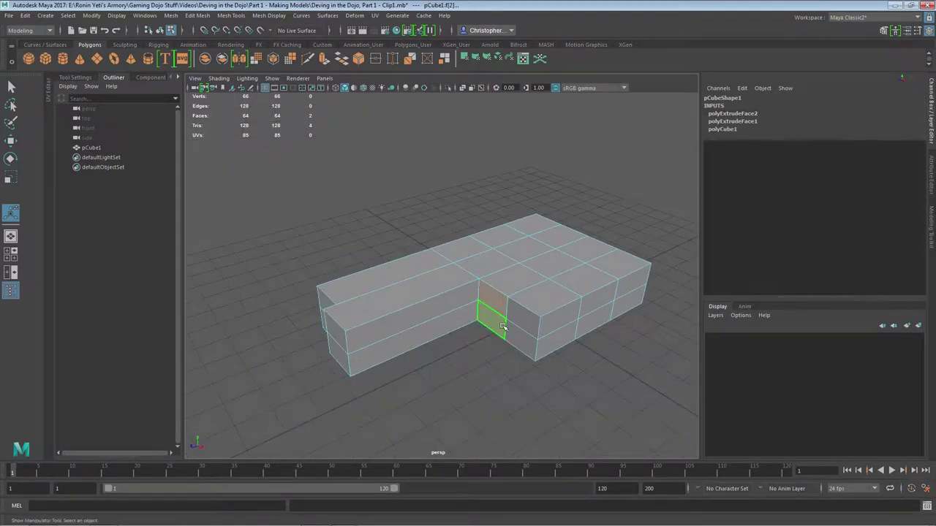
pyautogui.hotkey('ctrl', 'e')
pyautogui.keyDown('alt'); pyautogui.moveTo(492, 322); pyautogui.dragTo(598, 281); pyautogui.keyUp('alt')
pyautogui.click(533, 325)
pyautogui.hotkey('ctrl', 'e')
# Step: Extrude the rear pair of faces on the palm's side outward and angle it toward the fingers as a thumb
pyautogui.click(598, 281)
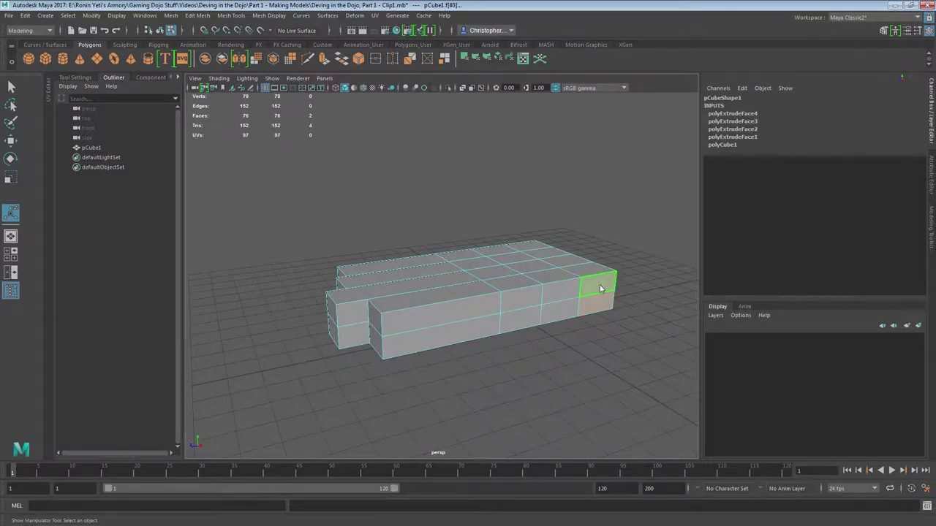
pyautogui.hotkey('ctrl', 'e')
pyautogui.keyDown('alt'); pyautogui.moveTo(592, 337); pyautogui.dragTo(356, 402); pyautogui.keyUp('alt')
pyautogui.keyDown('alt'); pyautogui.moveTo(356, 402); pyautogui.dragTo(369, 296, button='middle'); pyautogui.keyUp('alt')
pyautogui.keyDown('alt'); pyautogui.moveTo(369, 295); pyautogui.dragTo(402, 296, button='right'); pyautogui.keyUp('alt')
pyautogui.moveTo(422, 294); pyautogui.dragTo(439, 380)
pyautogui.moveTo(426, 390); pyautogui.dragTo(313, 390)
pyautogui.keyDown('alt'); pyautogui.moveTo(313, 391); pyautogui.dragTo(338, 337, button='right'); pyautogui.keyUp('alt')
pyautogui.click(340, 338)
# Step: Shift the tip vertices of the finger farthest from the thumb sideways, away from its neighbour
pyautogui.keyDown('alt'); pyautogui.moveTo(367, 299); pyautogui.dragTo(268, 252); pyautogui.keyUp('alt')
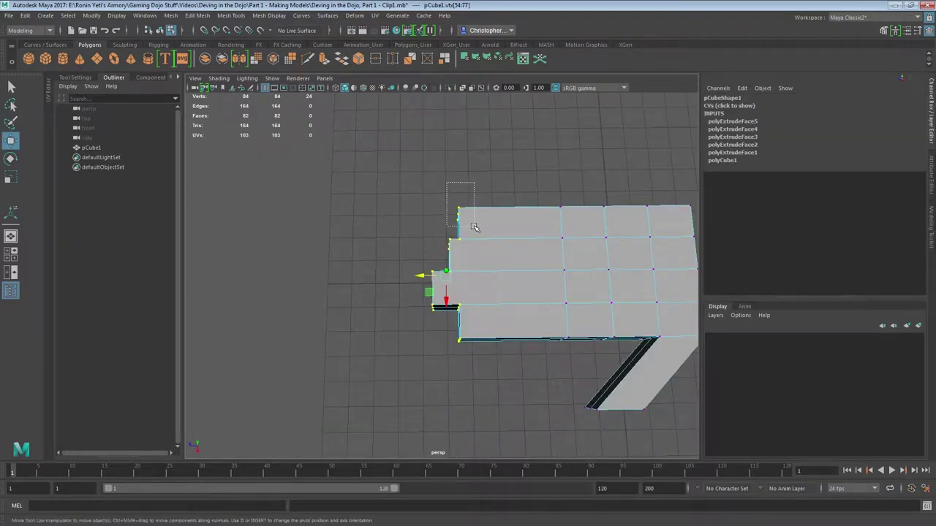
pyautogui.keyDown('alt'); pyautogui.moveTo(470, 219); pyautogui.dragTo(405, 268); pyautogui.keyUp('alt')
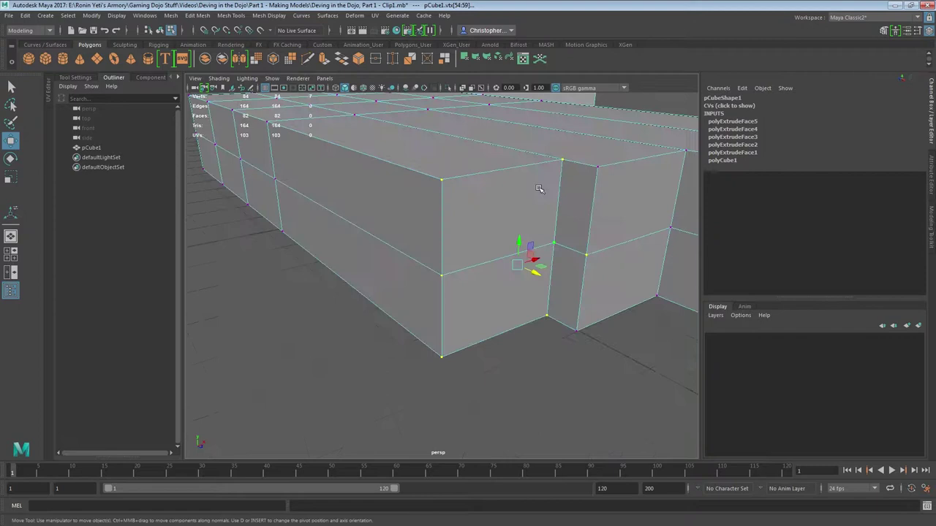
pyautogui.moveTo(538, 334); pyautogui.dragTo(553, 334, button='middle')
pyautogui.keyDown('shift'); pyautogui.moveTo(418, 167); pyautogui.dragTo(489, 359); pyautogui.keyUp('shift')
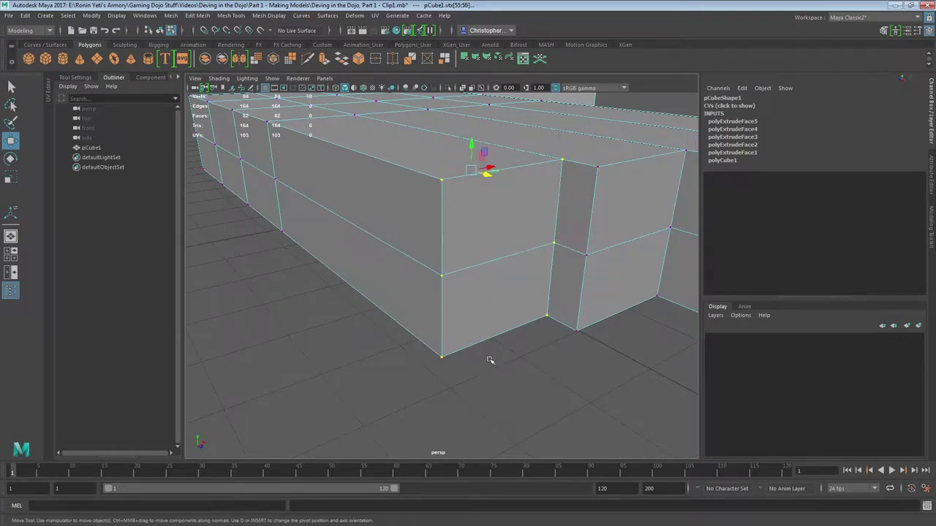
pyautogui.keyDown('alt'); pyautogui.moveTo(490, 310); pyautogui.dragTo(502, 332); pyautogui.keyUp('alt')
pyautogui.keyDown('alt'); pyautogui.moveTo(476, 212); pyautogui.dragTo(420, 260, button='right'); pyautogui.keyUp('alt')
pyautogui.keyDown('alt'); pyautogui.moveTo(476, 170); pyautogui.dragTo(440, 174); pyautogui.keyUp('alt')
pyautogui.moveTo(547, 173); pyautogui.dragTo(514, 178)
# Step: Shift the tip vertices of the second finger slightly toward the outer finger to open a gap beside its neighbour
pyautogui.keyDown('alt'); pyautogui.moveTo(621, 227); pyautogui.dragTo(599, 242); pyautogui.keyUp('alt')
pyautogui.keyDown('alt'); pyautogui.moveTo(600, 241); pyautogui.dragTo(544, 227, button='right'); pyautogui.keyUp('alt')
pyautogui.moveTo(503, 216); pyautogui.dragTo(532, 332)
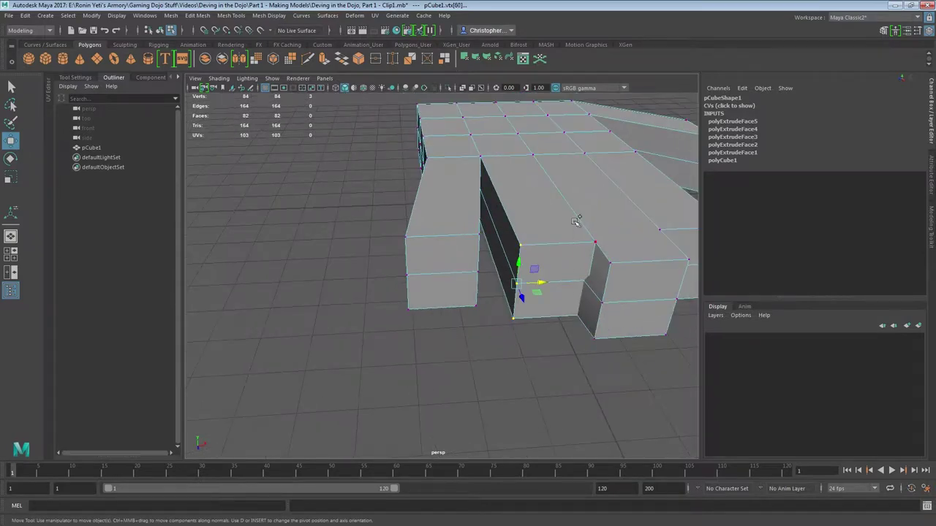
pyautogui.keyDown('shift'); pyautogui.moveTo(601, 333); pyautogui.dragTo(598, 332); pyautogui.keyUp('shift')
pyautogui.moveTo(576, 282); pyautogui.dragTo(563, 284)
# Step: Shift the tip vertices of the finger nearest the thumb sideways, away from the other fingers
pyautogui.keyDown('alt'); pyautogui.moveTo(678, 315); pyautogui.dragTo(614, 310); pyautogui.keyUp('alt')
pyautogui.moveTo(612, 234); pyautogui.dragTo(643, 341)
pyautogui.press('f')
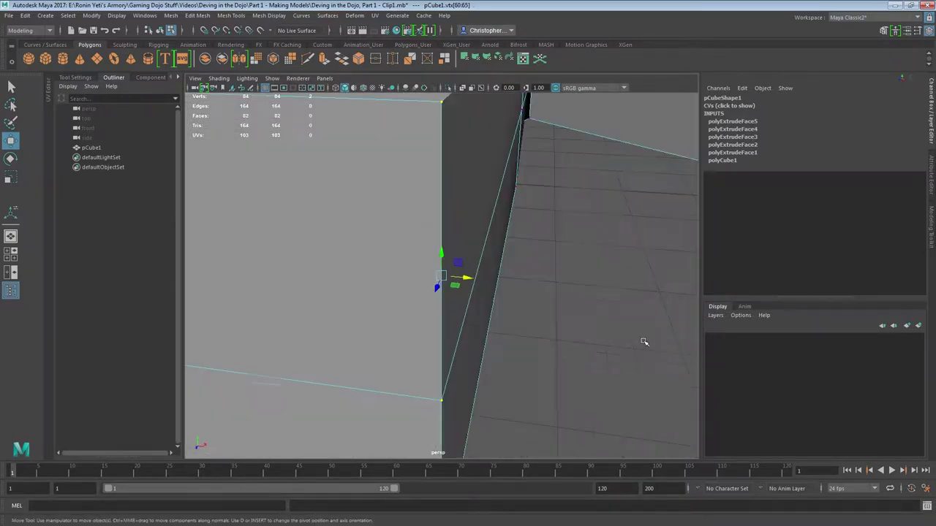
pyautogui.keyDown('alt'); pyautogui.moveTo(644, 341); pyautogui.dragTo(541, 278, button='right'); pyautogui.keyUp('alt')
pyautogui.moveTo(470, 197); pyautogui.dragTo(430, 403)
pyautogui.keyDown('shift'); pyautogui.moveTo(326, 395); pyautogui.dragTo(264, 202); pyautogui.keyUp('shift')
pyautogui.moveTo(388, 312); pyautogui.dragTo(409, 314)
# Step: Raise the six central vertices on the palm's underside slightly to hollow the palm
pyautogui.click(556, 314)
pyautogui.keyDown('alt'); pyautogui.moveTo(555, 314); pyautogui.dragTo(470, 250, button='right'); pyautogui.keyUp('alt')
pyautogui.keyDown('alt'); pyautogui.moveTo(470, 250); pyautogui.dragTo(439, 262); pyautogui.keyUp('alt')
pyautogui.click(449, 255)
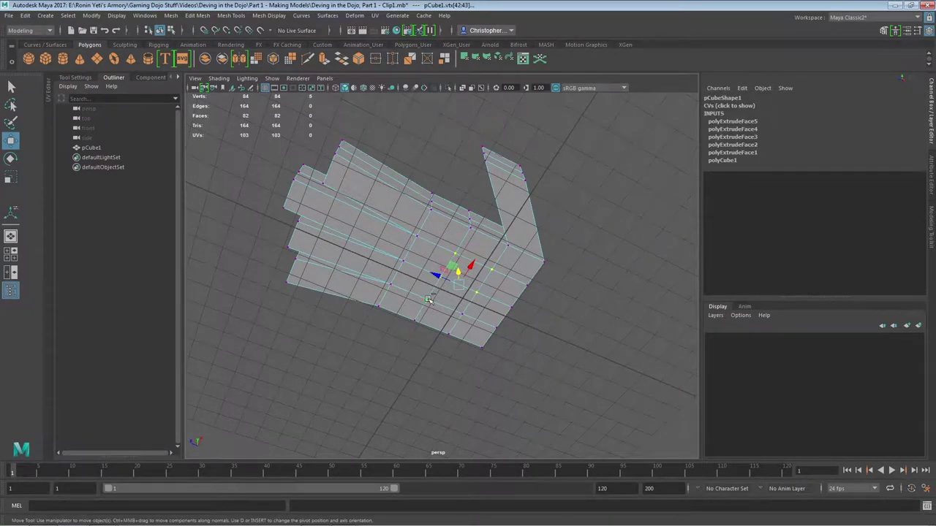
pyautogui.keyDown('alt'); pyautogui.moveTo(464, 313); pyautogui.dragTo(460, 366); pyautogui.keyUp('alt')
pyautogui.moveTo(441, 254); pyautogui.dragTo(441, 246)
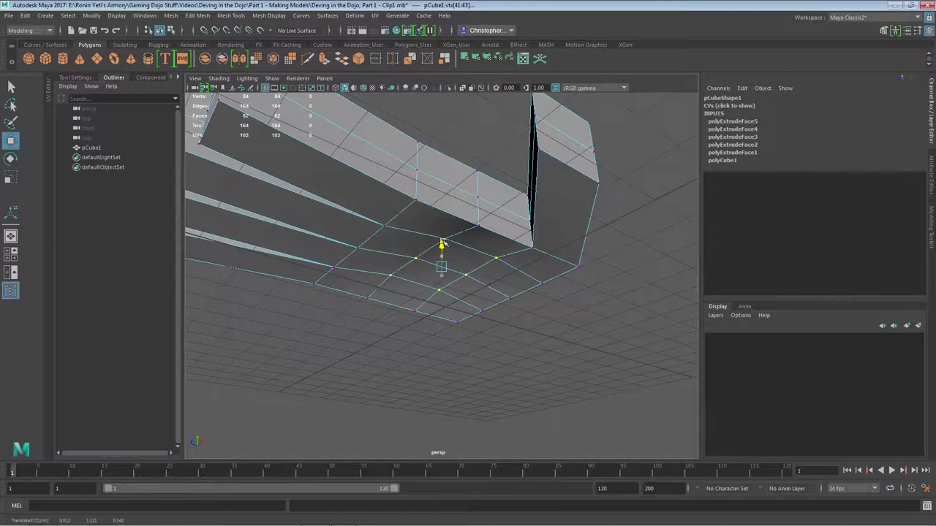
# Step: Extrude the six rear palm faces, excluding the thumb-side column, into a wrist and insert an edge loop around it
pyautogui.keyDown('alt'); pyautogui.moveTo(516, 289); pyautogui.dragTo(475, 299); pyautogui.keyUp('alt')
pyautogui.scroll(-4, 480, 272)
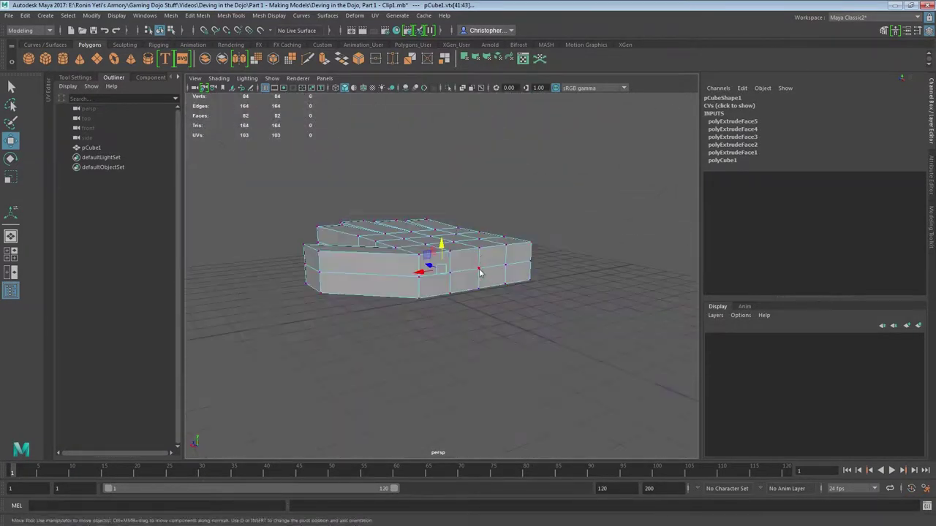
pyautogui.click(543, 303)
pyautogui.keyDown('alt'); pyautogui.moveTo(543, 303); pyautogui.dragTo(510, 302); pyautogui.keyUp('alt')
pyautogui.click(439, 264)
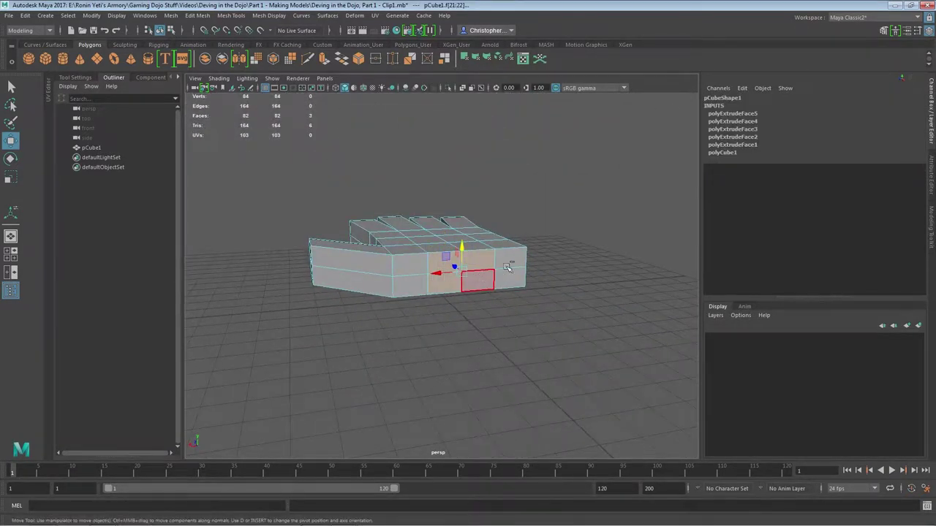
pyautogui.hotkey('ctrl', 'e')
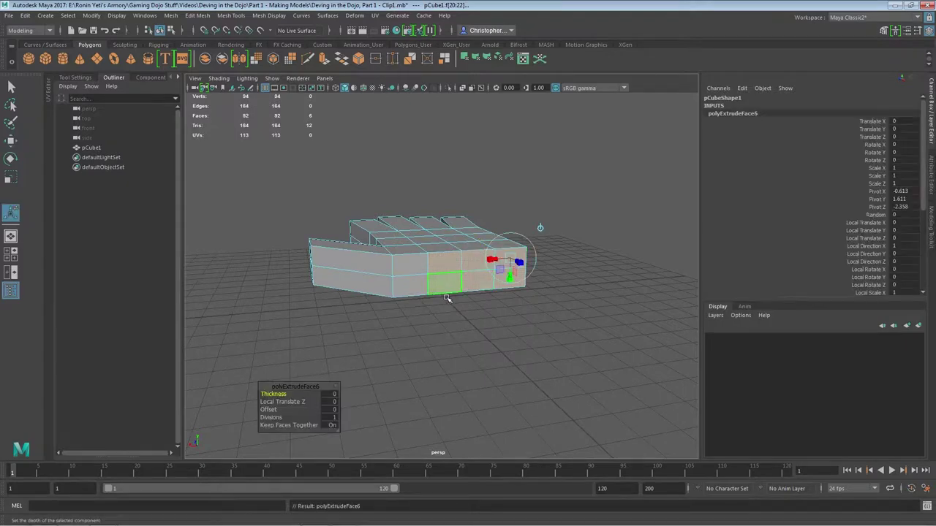
pyautogui.keyDown('alt'); pyautogui.moveTo(445, 299); pyautogui.dragTo(512, 284); pyautogui.keyUp('alt')
pyautogui.press('f')
pyautogui.scroll(-3, 435, 272)
pyautogui.keyDown('alt'); pyautogui.moveTo(435, 273); pyautogui.dragTo(658, 250); pyautogui.keyUp('alt')
pyautogui.scroll(-4, 620, 285)
pyautogui.keyDown('alt'); pyautogui.moveTo(529, 294); pyautogui.dragTo(536, 333); pyautogui.keyUp('alt')
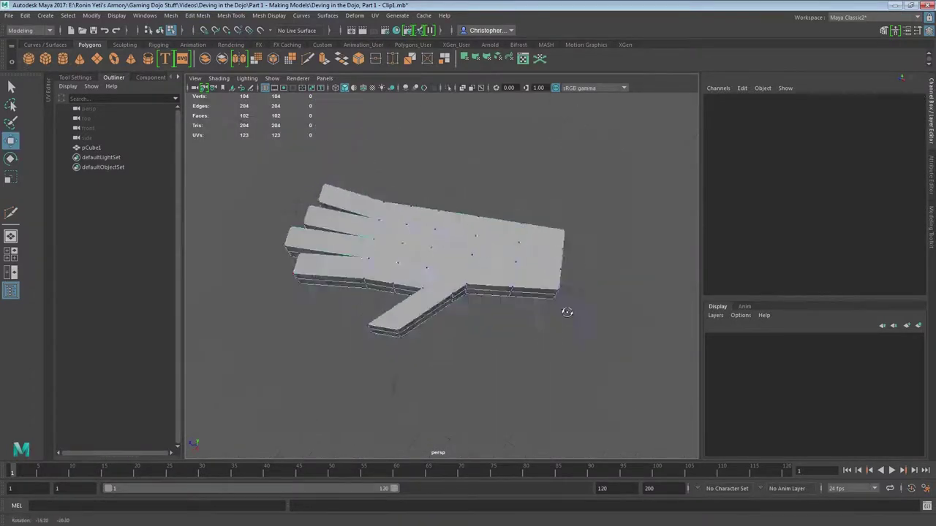
# Step: Move the wrist's middle edge loop toward the palm and scale the wrist vertices in to taper it
pyautogui.keyDown('alt'); pyautogui.moveTo(566, 312); pyautogui.dragTo(499, 185); pyautogui.keyUp('alt')
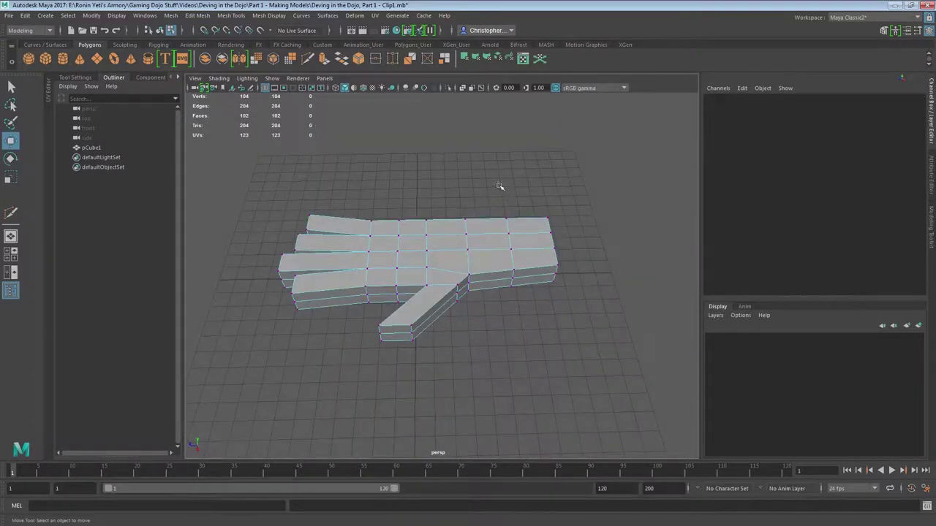
pyautogui.moveTo(529, 331); pyautogui.dragTo(530, 331)
pyautogui.moveTo(487, 253); pyautogui.dragTo(475, 254)
pyautogui.press('r')
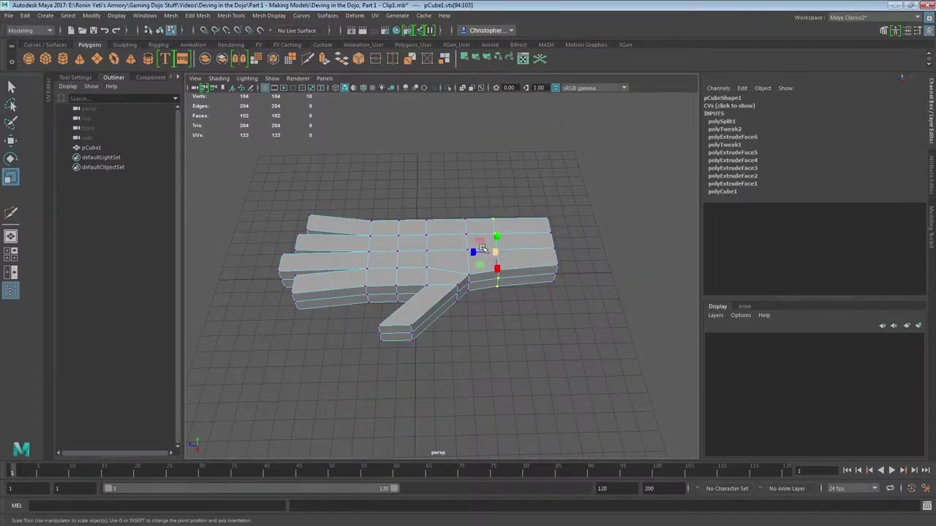
pyautogui.keyDown('alt'); pyautogui.moveTo(563, 237); pyautogui.dragTo(511, 234); pyautogui.keyUp('alt')
pyautogui.keyDown('alt'); pyautogui.moveTo(512, 234); pyautogui.dragTo(674, 218, button='right'); pyautogui.keyUp('alt')
pyautogui.keyDown('shift'); pyautogui.moveTo(675, 219); pyautogui.dragTo(560, 319); pyautogui.keyUp('shift')
# Step: Soften the edges across the whole hand mesh and return to object selection
pyautogui.moveTo(568, 195); pyautogui.dragTo(242, 364)
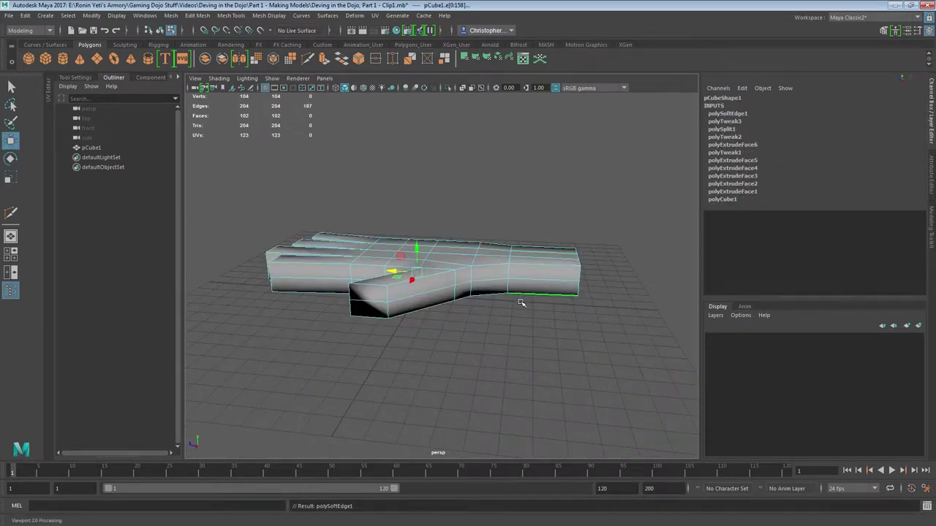
pyautogui.press('F8')
pyautogui.click(493, 326)
pyautogui.keyDown('alt'); pyautogui.moveTo(492, 326); pyautogui.dragTo(419, 323); pyautogui.keyUp('alt')
pyautogui.click(426, 367)
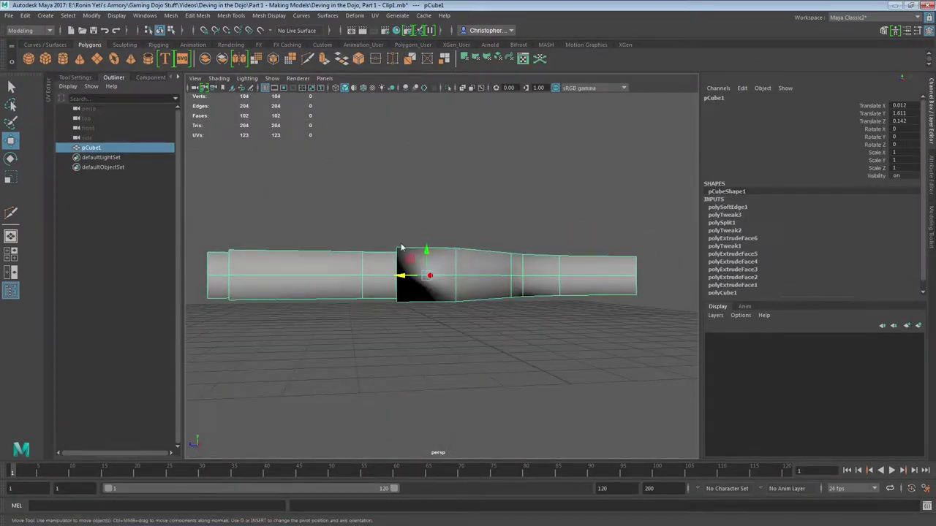
# Step: Scale the four corner vertices of the thumb tip inward to give it a hexagonal end
pyautogui.press('F9')
pyautogui.scroll(1, 441, 279)
pyautogui.click(389, 243)
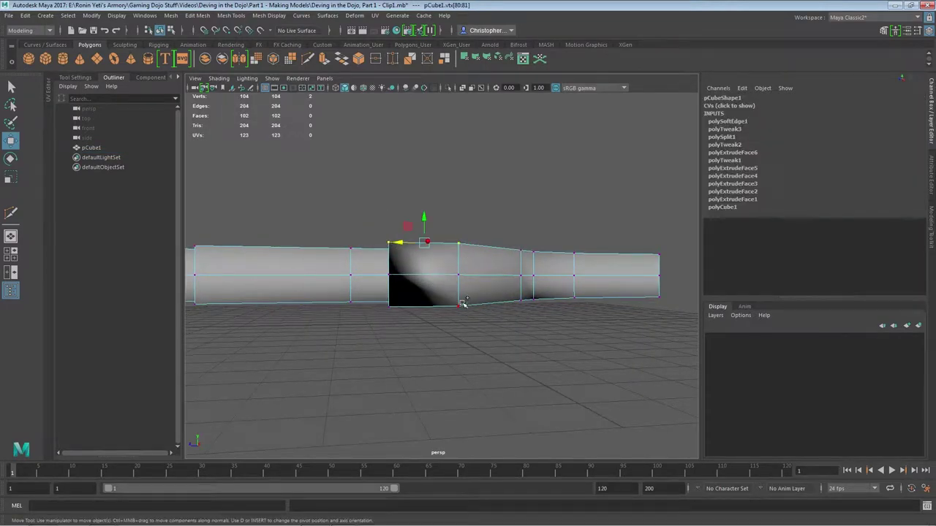
pyautogui.keyDown('shift'); pyautogui.click(390, 307); pyautogui.keyUp('shift')
pyautogui.keyDown('alt'); pyautogui.moveTo(430, 312); pyautogui.dragTo(457, 317, button='right'); pyautogui.keyUp('alt')
pyautogui.press('r')
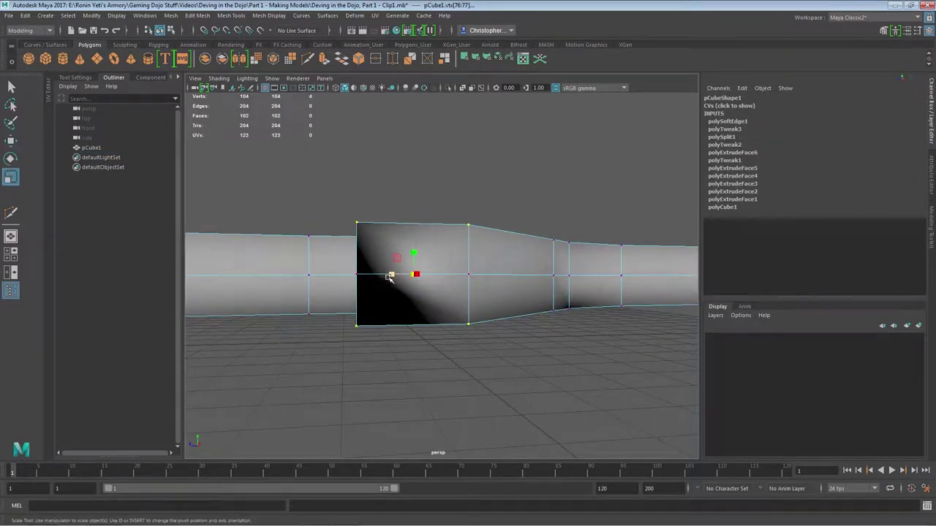
pyautogui.moveTo(390, 276); pyautogui.dragTo(401, 277)
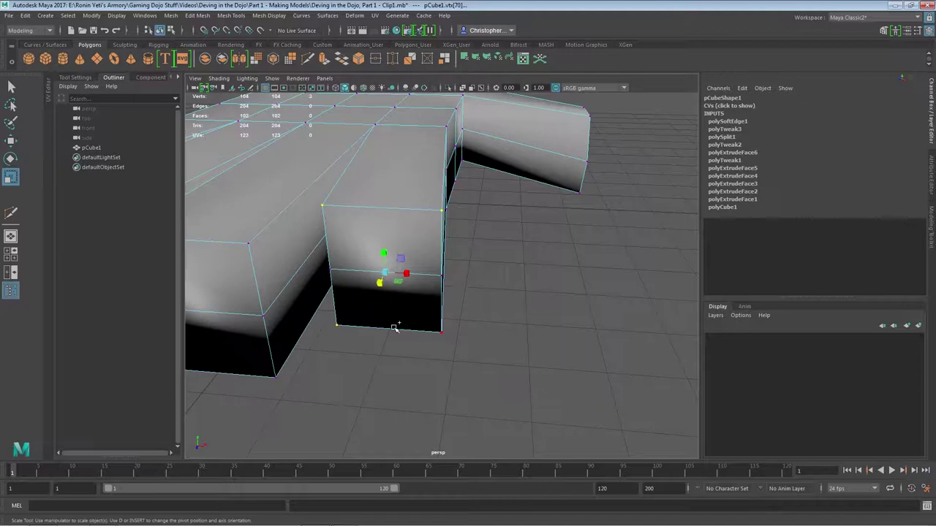
# Step: Scale the corner vertices of the tip of the finger next to the outermost one inward into a hexagon
pyautogui.keyDown('alt'); pyautogui.moveTo(393, 327); pyautogui.dragTo(493, 324); pyautogui.keyUp('alt')
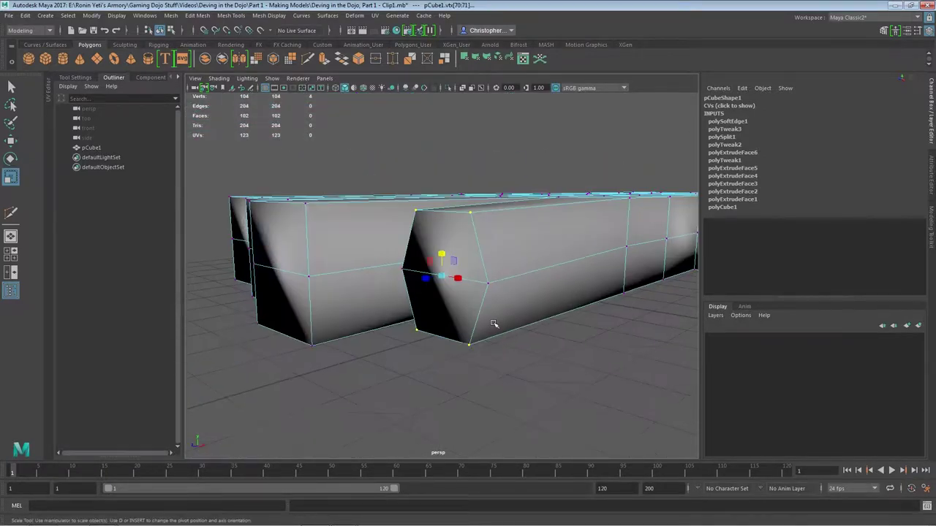
pyautogui.keyDown('shift'); pyautogui.click(563, 347); pyautogui.keyUp('shift')
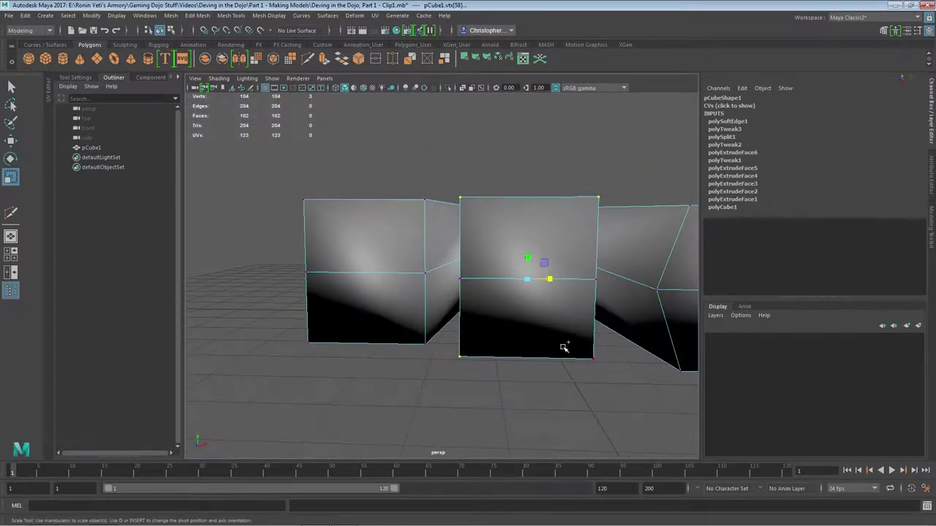
pyautogui.moveTo(549, 279); pyautogui.dragTo(528, 262)
# Step: Scale the four corner vertices of the outermost fingertip, farthest from the thumb, inward into a hexagon
pyautogui.click(321, 213)
pyautogui.keyDown('shift'); pyautogui.click(324, 329); pyautogui.keyUp('shift')
pyautogui.keyDown('shift'); pyautogui.click(405, 210); pyautogui.keyUp('shift')
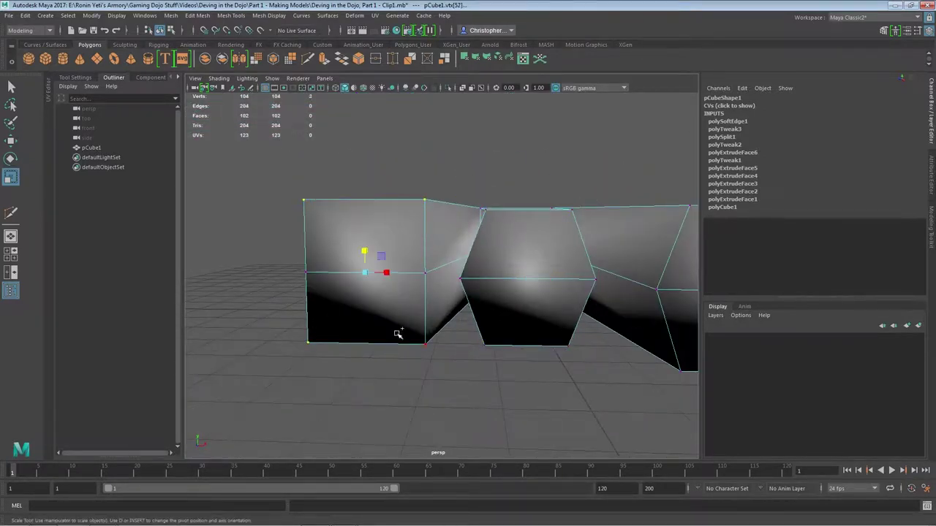
pyautogui.moveTo(384, 273); pyautogui.dragTo(365, 255)
# Step: Raise the three central vertices across the back of the hand, one row behind the finger bases, and save the scene
pyautogui.keyDown('alt'); pyautogui.moveTo(384, 307); pyautogui.dragTo(482, 350); pyautogui.keyUp('alt')
pyautogui.press('w')
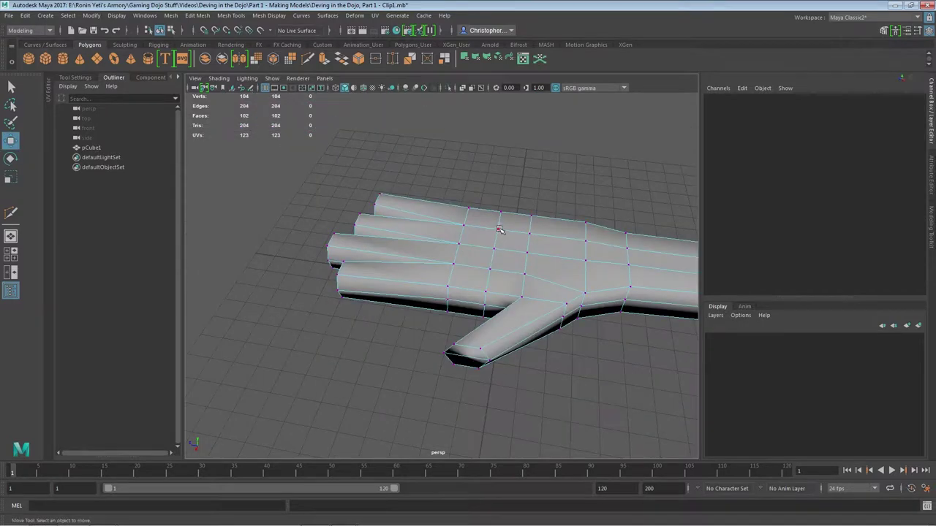
pyautogui.click(498, 229)
pyautogui.scroll(3, 495, 236)
pyautogui.keyDown('shift'); pyautogui.click(557, 241); pyautogui.keyUp('shift')
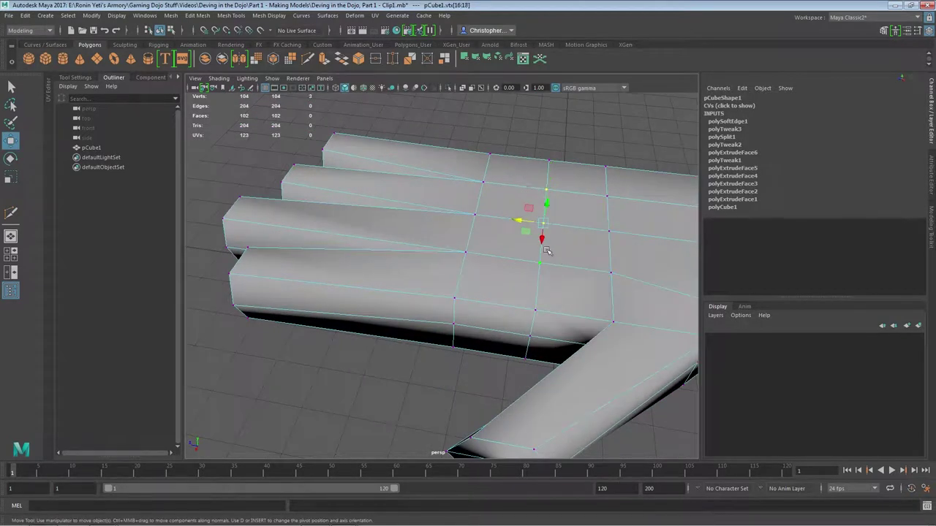
pyautogui.keyDown('alt'); pyautogui.moveTo(548, 210); pyautogui.dragTo(533, 192); pyautogui.keyUp('alt')
pyautogui.click(534, 196)
pyautogui.hotkey('ctrl', 's')
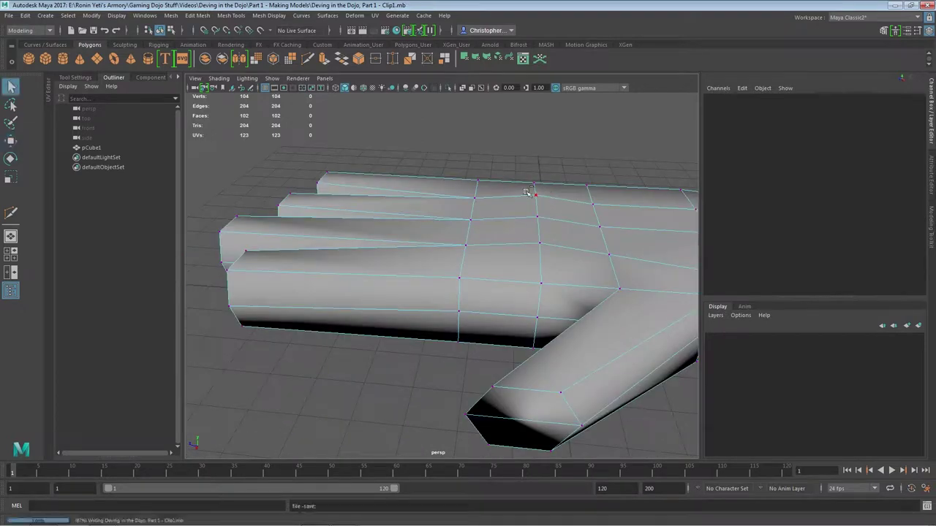
# Step: Cut two knuckle edge loops around each of the four fingers and one around the thumb with the Multi-Cut tool
pyautogui.click(309, 60)
pyautogui.scroll(-4, 390, 202)
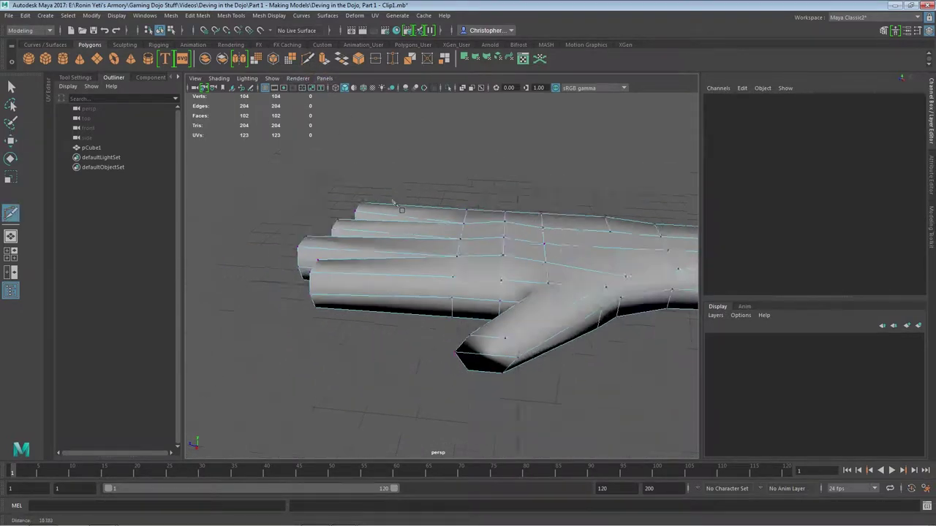
pyautogui.keyDown('alt'); pyautogui.moveTo(390, 202); pyautogui.dragTo(388, 244); pyautogui.keyUp('alt')
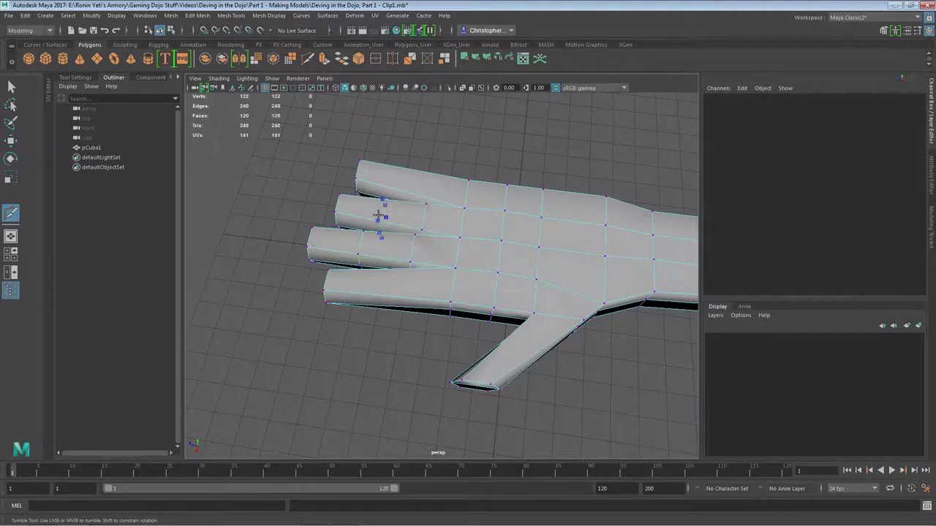
pyautogui.press('Return')
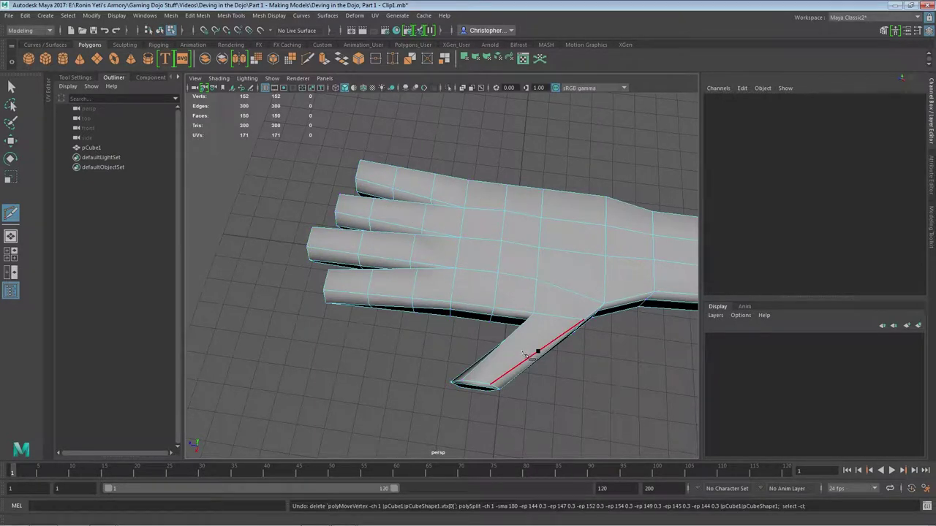
pyautogui.press('Return')
# Step: Add a second, closely spaced edge loop beside the joint loops on the fingers and thumb
pyautogui.keyDown('alt'); pyautogui.moveTo(529, 340); pyautogui.dragTo(418, 290); pyautogui.keyUp('alt')
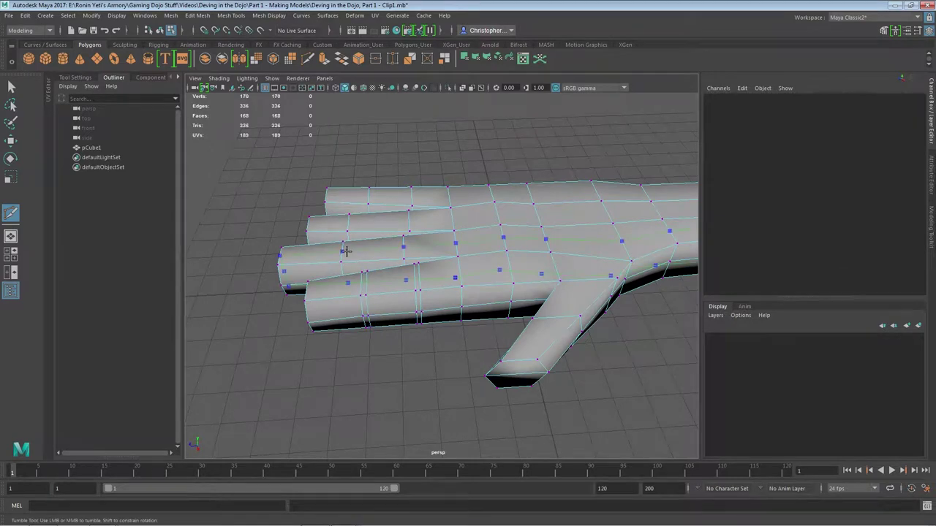
pyautogui.keyDown('alt'); pyautogui.moveTo(345, 251); pyautogui.dragTo(343, 258); pyautogui.keyUp('alt')
pyautogui.hotkey('ctrl', 'z')
pyautogui.keyDown('ctrl'); pyautogui.click(407, 204); pyautogui.keyUp('ctrl')
pyautogui.keyDown('ctrl'); pyautogui.click(574, 326); pyautogui.keyUp('ctrl')
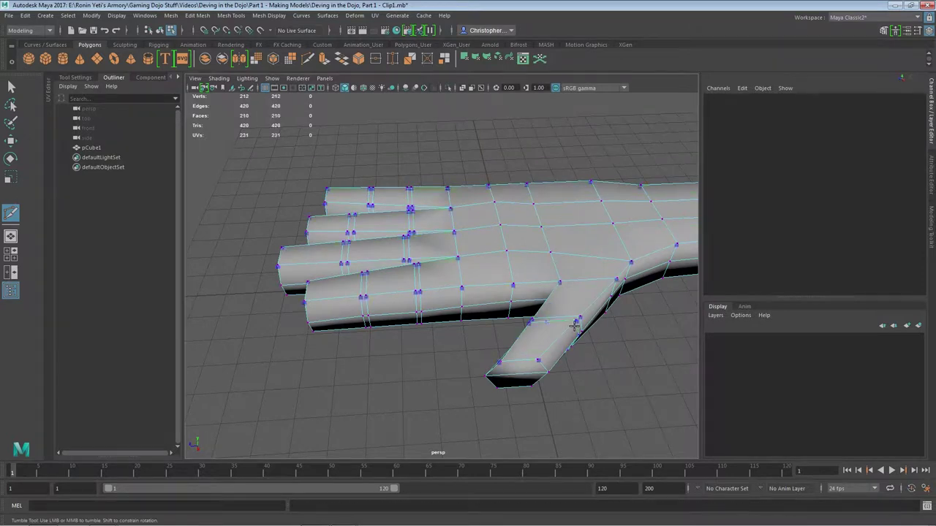
pyautogui.press('Return')
# Step: Insert centred lengthwise edge loops running through the tips of the four fingers and the thumb
pyautogui.keyDown('alt'); pyautogui.moveTo(272, 320); pyautogui.dragTo(391, 299); pyautogui.keyUp('alt')
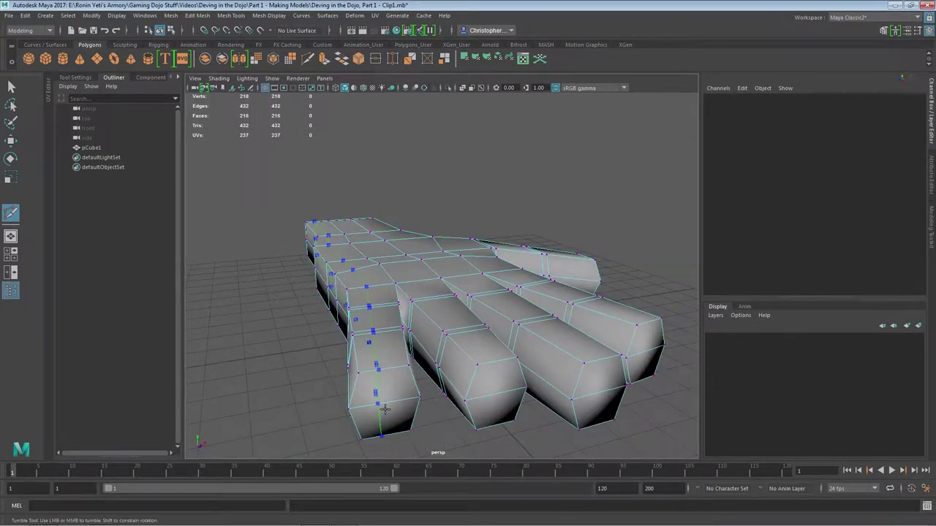
pyautogui.keyDown('ctrl'); pyautogui.middleClick(386, 405); pyautogui.keyUp('ctrl')
pyautogui.keyDown('ctrl'); pyautogui.middleClick(497, 394); pyautogui.keyUp('ctrl')
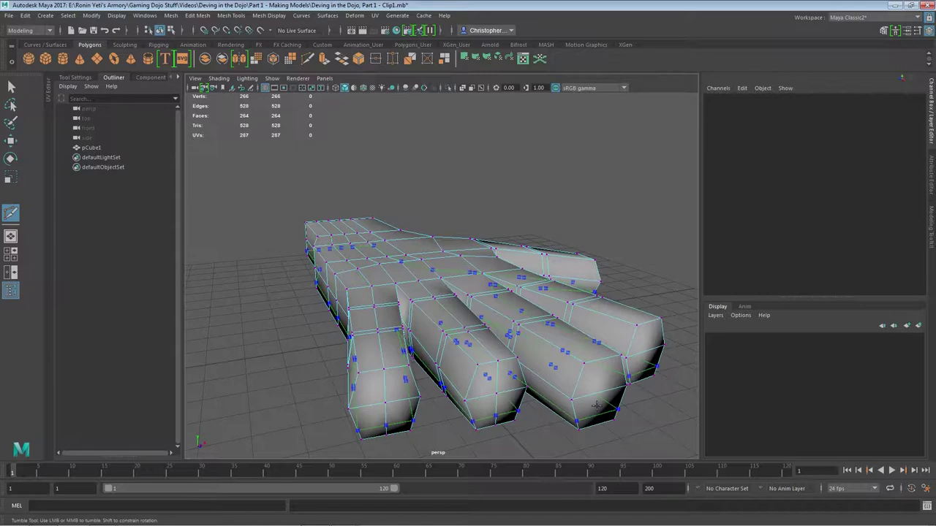
pyautogui.keyDown('ctrl'); pyautogui.click(597, 406); pyautogui.keyUp('ctrl')
pyautogui.keyDown('alt'); pyautogui.moveTo(597, 406); pyautogui.dragTo(578, 351); pyautogui.keyUp('alt')
pyautogui.keyDown('alt'); pyautogui.moveTo(578, 351); pyautogui.dragTo(553, 314, button='right'); pyautogui.keyUp('alt')
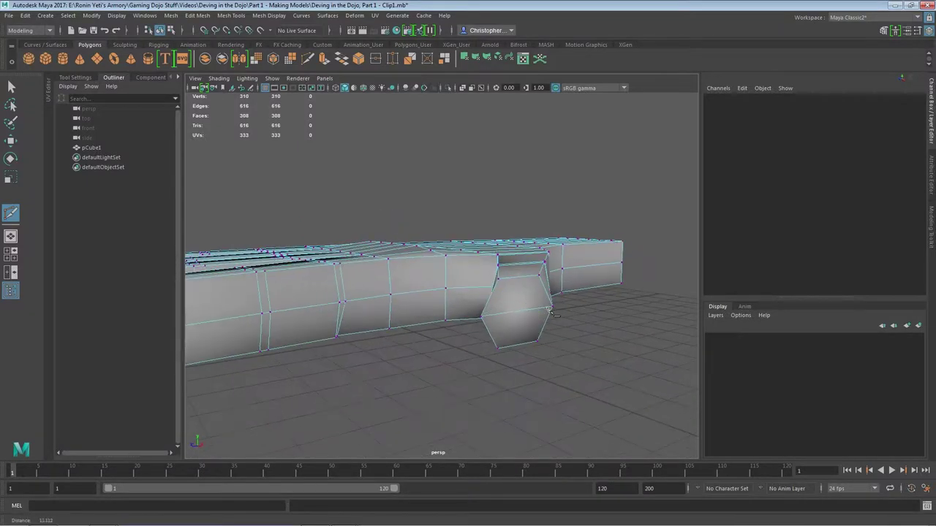
pyautogui.keyDown('ctrl'); pyautogui.middleClick(522, 314); pyautogui.keyUp('ctrl')
pyautogui.keyDown('alt'); pyautogui.moveTo(522, 314); pyautogui.dragTo(643, 292); pyautogui.keyUp('alt')
# Step: Move the centre vertices of the four fingertips outward into points and soften the mesh's edges
pyautogui.click(11, 88)
pyautogui.keyDown('alt'); pyautogui.moveTo(343, 366); pyautogui.dragTo(344, 288); pyautogui.keyUp('alt')
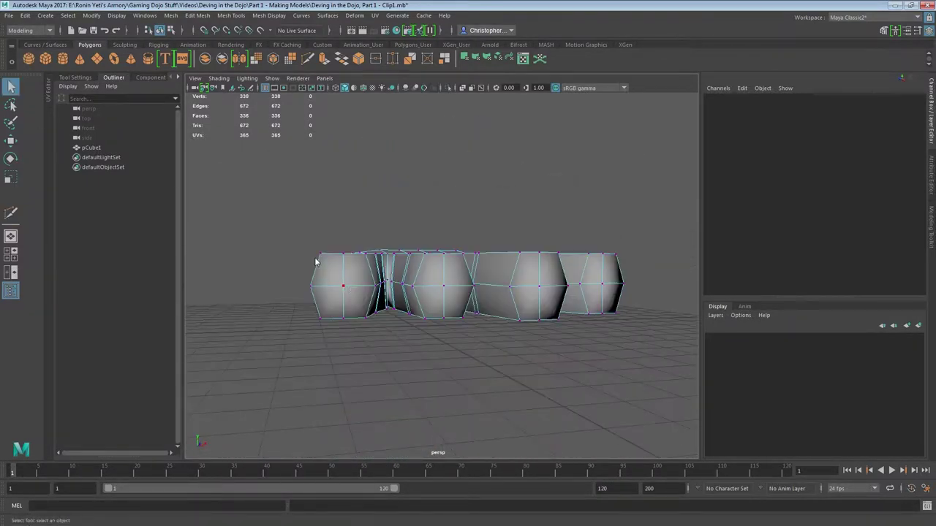
pyautogui.click(342, 287)
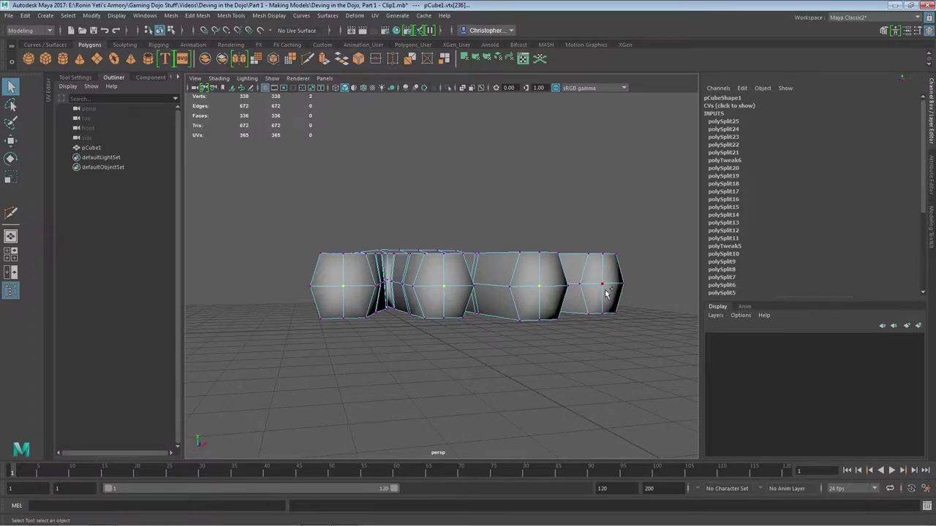
pyautogui.keyDown('alt'); pyautogui.moveTo(578, 312); pyautogui.dragTo(482, 285); pyautogui.keyUp('alt')
pyautogui.press('w')
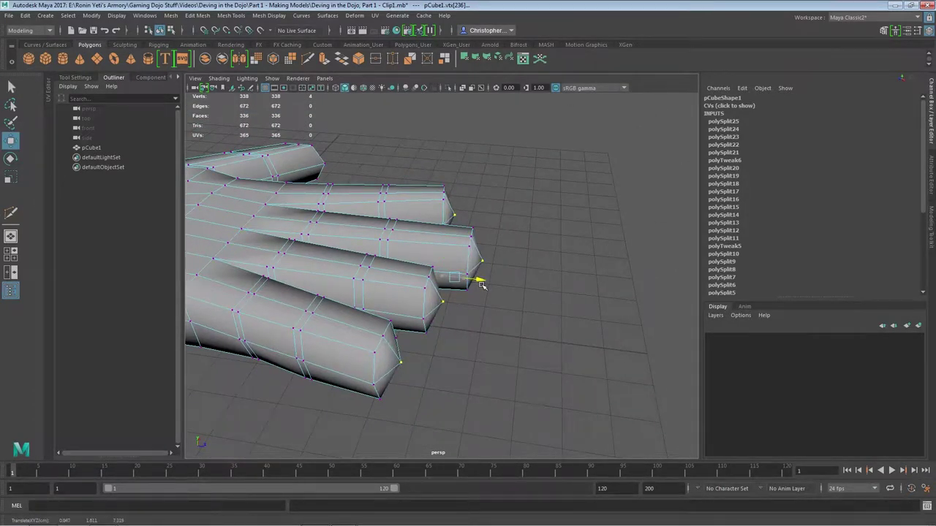
pyautogui.moveTo(557, 243); pyautogui.dragTo(593, 217, button='right')
pyautogui.click(593, 217)
# Step: Scale the thumb's centre-line vertices on its upper and lower sides apart vertically to round the thumb
pyautogui.keyDown('alt'); pyautogui.moveTo(593, 220); pyautogui.dragTo(315, 263); pyautogui.keyUp('alt')
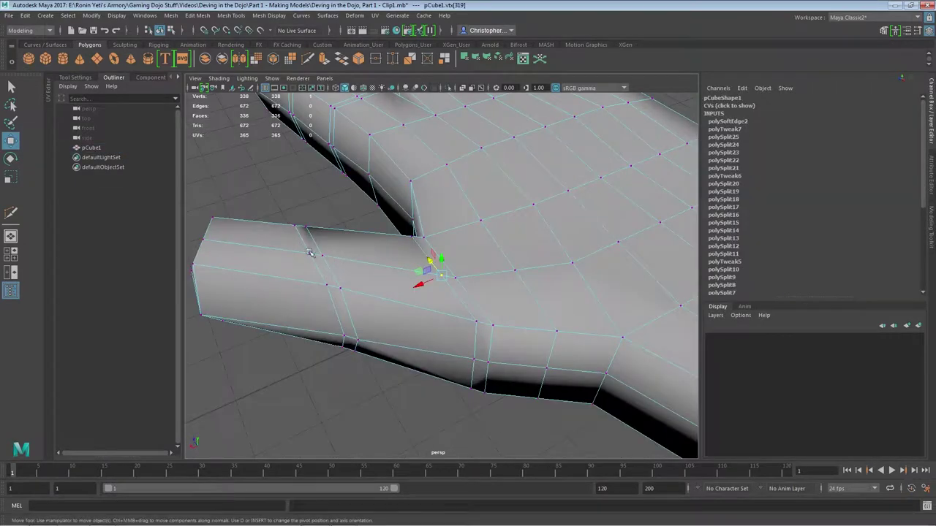
pyautogui.keyDown('shift'); pyautogui.click(322, 255); pyautogui.keyUp('shift')
pyautogui.keyDown('alt'); pyautogui.moveTo(331, 258); pyautogui.dragTo(315, 139); pyautogui.keyUp('alt')
pyautogui.keyDown('shift'); pyautogui.click(268, 355); pyautogui.keyUp('shift')
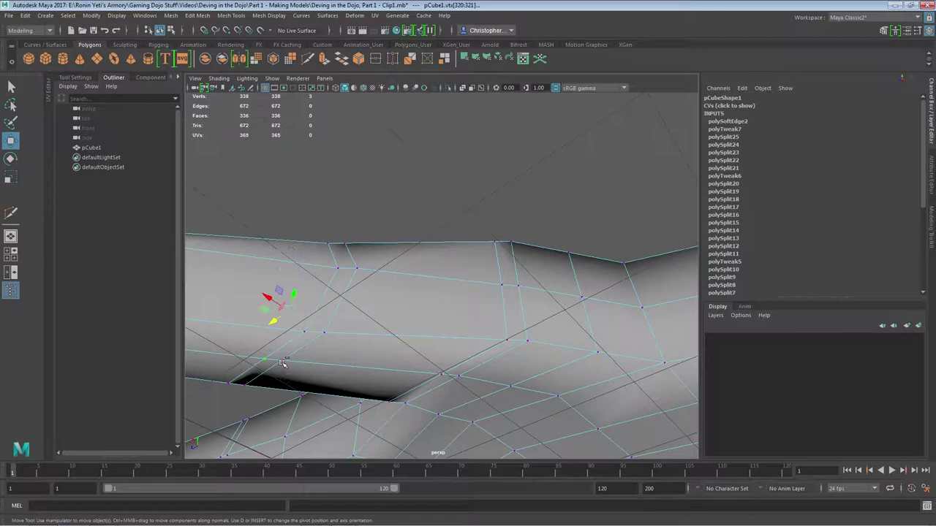
pyautogui.keyDown('shift'); pyautogui.click(286, 363); pyautogui.keyUp('shift')
pyautogui.press('r')
pyautogui.hotkey('ctrl', 'z')
pyautogui.keyDown('alt'); pyautogui.moveTo(395, 248); pyautogui.dragTo(482, 345); pyautogui.keyUp('alt')
pyautogui.keyDown('shift'); pyautogui.click(464, 276); pyautogui.keyUp('shift')
pyautogui.keyDown('shift'); pyautogui.click(441, 386); pyautogui.keyUp('shift')
pyautogui.keyDown('shift'); pyautogui.click(460, 390); pyautogui.keyUp('shift')
pyautogui.keyDown('alt'); pyautogui.moveTo(460, 392); pyautogui.dragTo(374, 388); pyautogui.keyUp('alt')
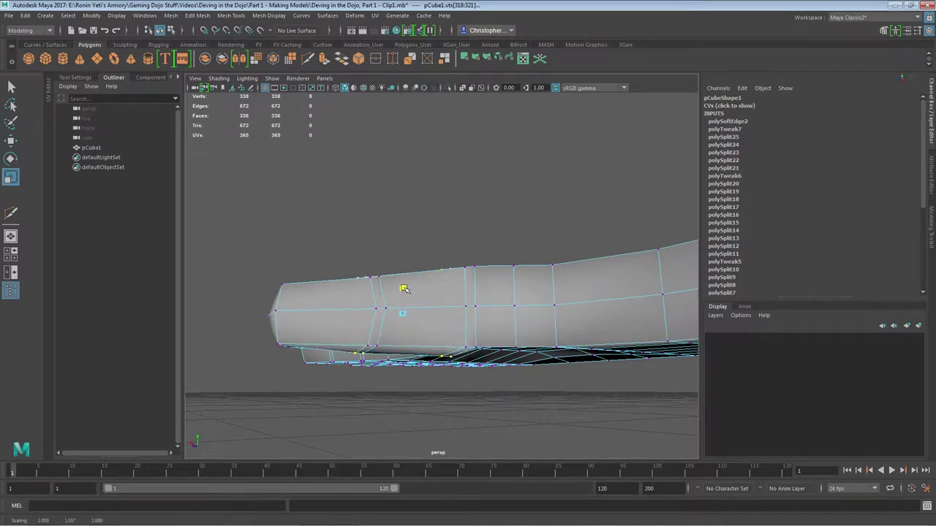
pyautogui.moveTo(404, 288); pyautogui.dragTo(404, 286)
pyautogui.click(400, 192)
# Step: Scale the centre-line vertices of the index finger apart vertically to give it a rounder cross-section
pyautogui.keyDown('alt'); pyautogui.moveTo(399, 192); pyautogui.dragTo(490, 255); pyautogui.keyUp('alt')
pyautogui.keyDown('alt'); pyautogui.moveTo(491, 255); pyautogui.dragTo(541, 315, button='middle'); pyautogui.keyUp('alt')
pyautogui.click(304, 243)
pyautogui.keyDown('shift'); pyautogui.click(429, 273); pyautogui.keyUp('shift')
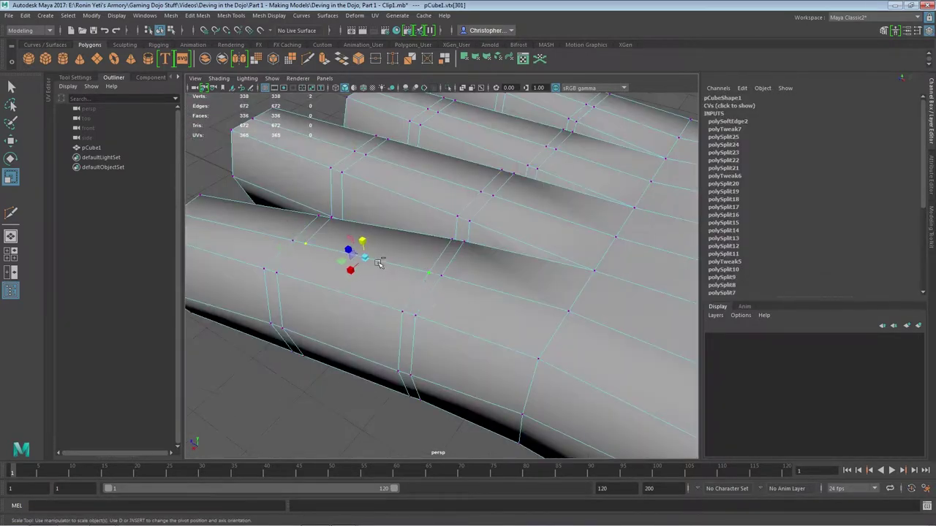
pyautogui.keyDown('alt'); pyautogui.moveTo(378, 262); pyautogui.dragTo(417, 292); pyautogui.keyUp('alt')
pyautogui.keyDown('shift'); pyautogui.click(512, 271); pyautogui.keyUp('shift')
pyautogui.keyDown('alt'); pyautogui.moveTo(257, 280); pyautogui.dragTo(361, 336); pyautogui.keyUp('alt')
pyautogui.moveTo(385, 296); pyautogui.dragTo(385, 294)
# Step: Scale the middle finger's centre-line vertices, on the back and the palm side, apart vertically to round it
pyautogui.keyDown('alt'); pyautogui.moveTo(431, 344); pyautogui.dragTo(577, 439); pyautogui.keyUp('alt')
pyautogui.click(412, 217)
pyautogui.keyDown('shift'); pyautogui.moveTo(373, 250); pyautogui.dragTo(360, 270); pyautogui.keyUp('shift')
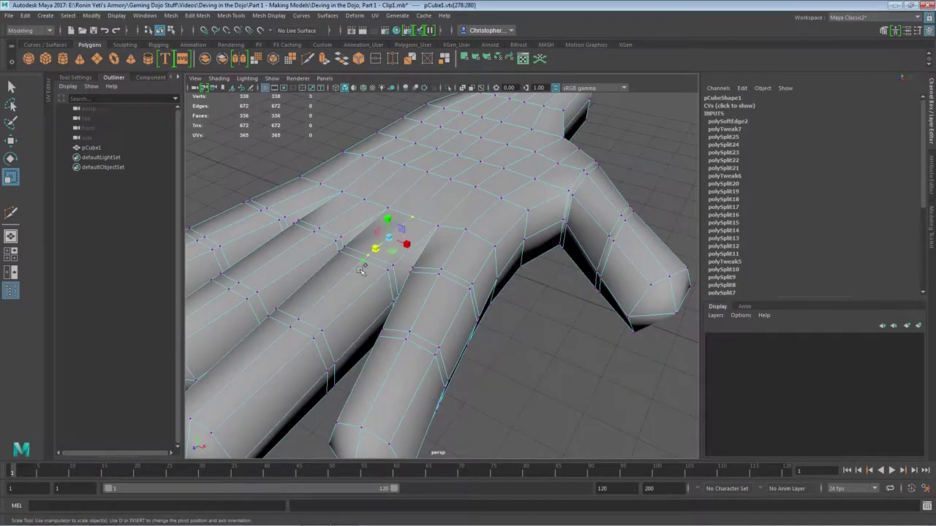
pyautogui.keyDown('alt'); pyautogui.moveTo(363, 410); pyautogui.dragTo(347, 269); pyautogui.keyUp('alt')
pyautogui.keyDown('shift'); pyautogui.moveTo(264, 286); pyautogui.dragTo(290, 307); pyautogui.keyUp('shift')
pyautogui.keyDown('alt'); pyautogui.moveTo(613, 385); pyautogui.dragTo(376, 366); pyautogui.keyUp('alt')
# Step: Scale the ring finger's centre-line vertices, on the back and the palm side, apart vertically to round it
pyautogui.click(381, 303)
pyautogui.press('f')
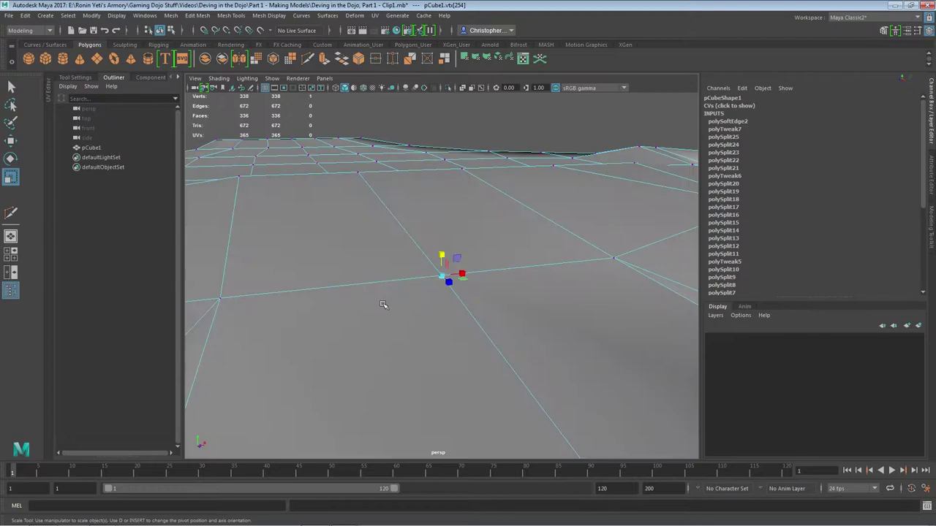
pyautogui.keyDown('alt'); pyautogui.moveTo(382, 305); pyautogui.dragTo(512, 336); pyautogui.keyUp('alt')
pyautogui.scroll(-6, 512, 322)
pyautogui.keyDown('shift'); pyautogui.moveTo(500, 267); pyautogui.dragTo(518, 252); pyautogui.keyUp('shift')
pyautogui.keyDown('shift'); pyautogui.click(658, 220); pyautogui.keyUp('shift')
pyautogui.keyDown('shift'); pyautogui.moveTo(575, 256); pyautogui.dragTo(629, 95); pyautogui.keyUp('shift')
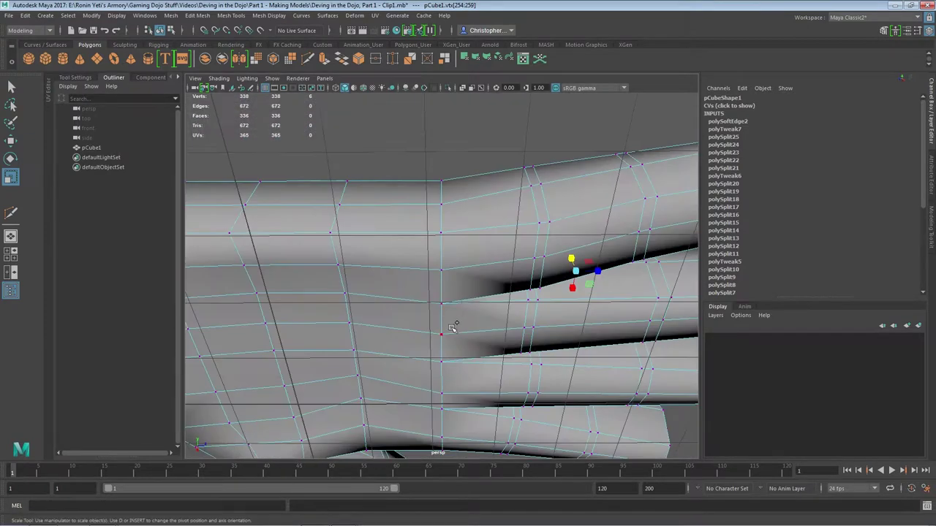
pyautogui.keyDown('shift'); pyautogui.moveTo(437, 343); pyautogui.dragTo(455, 323); pyautogui.keyUp('shift')
pyautogui.keyDown('shift'); pyautogui.moveTo(518, 347); pyautogui.dragTo(539, 329); pyautogui.keyUp('shift')
pyautogui.keyDown('shift'); pyautogui.moveTo(620, 343); pyautogui.dragTo(660, 319); pyautogui.keyUp('shift')
pyautogui.press('f')
pyautogui.keyDown('shift'); pyautogui.click(598, 274); pyautogui.keyUp('shift')
pyautogui.keyDown('alt'); pyautogui.moveTo(592, 278); pyautogui.dragTo(468, 351); pyautogui.keyUp('alt')
pyautogui.moveTo(444, 253); pyautogui.dragTo(446, 244)
# Step: Scale the little finger's upper and lower centre-line vertices apart vertically to round it, and clear the selection
pyautogui.keyDown('alt'); pyautogui.moveTo(479, 223); pyautogui.dragTo(578, 292); pyautogui.keyUp('alt')
pyautogui.keyDown('shift'); pyautogui.click(475, 286); pyautogui.keyUp('shift')
pyautogui.keyDown('shift'); pyautogui.click(593, 316); pyautogui.keyUp('shift')
pyautogui.keyDown('alt'); pyautogui.moveTo(588, 383); pyautogui.dragTo(541, 190); pyautogui.keyUp('alt')
pyautogui.keyDown('shift'); pyautogui.click(441, 309); pyautogui.keyUp('shift')
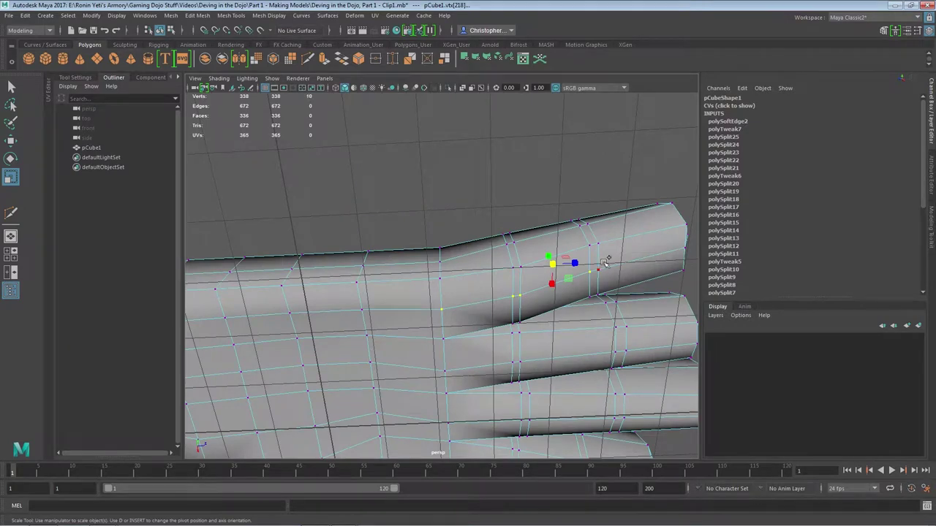
pyautogui.moveTo(662, 249)
pyautogui.keyDown('alt'); pyautogui.mouseDown()
pyautogui.moveTo(498, 265)
pyautogui.moveTo(563, 190)
pyautogui.moveTo(432, 233)
pyautogui.moveTo(462, 282)
pyautogui.moveTo(324, 276)
pyautogui.moveTo(364, 266)
pyautogui.mouseUp(); pyautogui.keyUp('alt')
pyautogui.click(587, 202)
# Step: Rename the pCube1 object as Right Hand
pyautogui.scroll(-4, 587, 203)
pyautogui.scroll(-2, 462, 282)
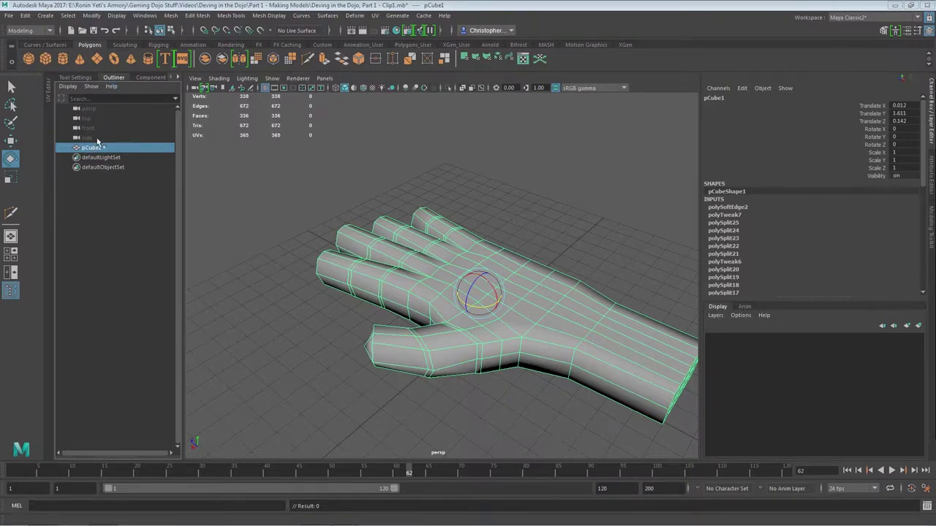
pyautogui.doubleClick(92, 148)
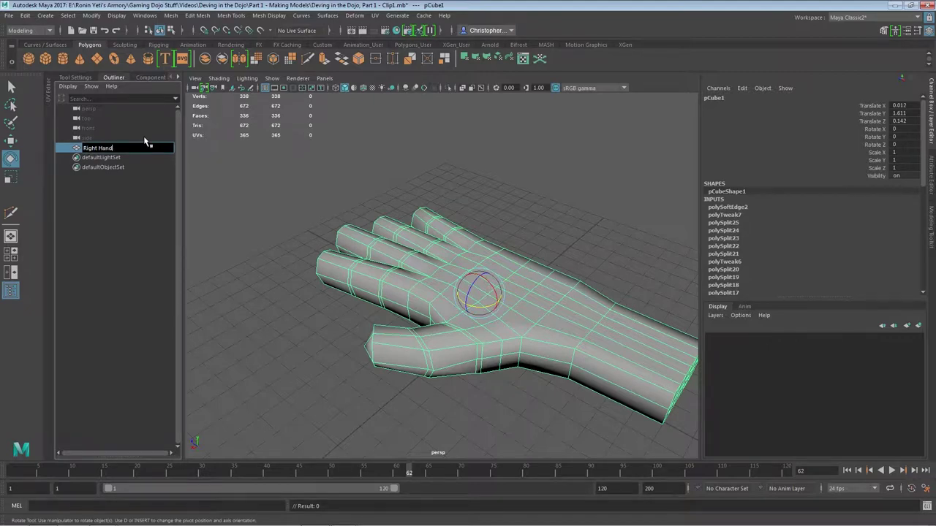
pyautogui.press('Return')
# Step: Delete the construction history of the hand object
pyautogui.keyDown('alt'); pyautogui.moveTo(431, 208); pyautogui.dragTo(590, 271); pyautogui.keyUp('alt')
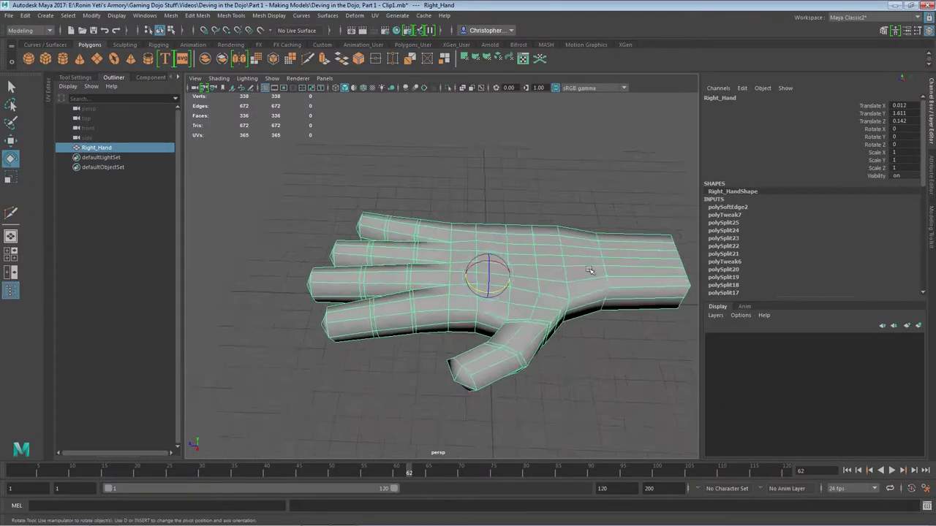
pyautogui.keyDown('alt'); pyautogui.moveTo(590, 272); pyautogui.dragTo(431, 247, button='right'); pyautogui.keyUp('alt')
pyautogui.moveTo(308, 203)
pyautogui.mouseDown()
pyautogui.moveTo(322, 211)
pyautogui.moveTo(314, 205)
pyautogui.mouseUp()
pyautogui.click(10, 86)
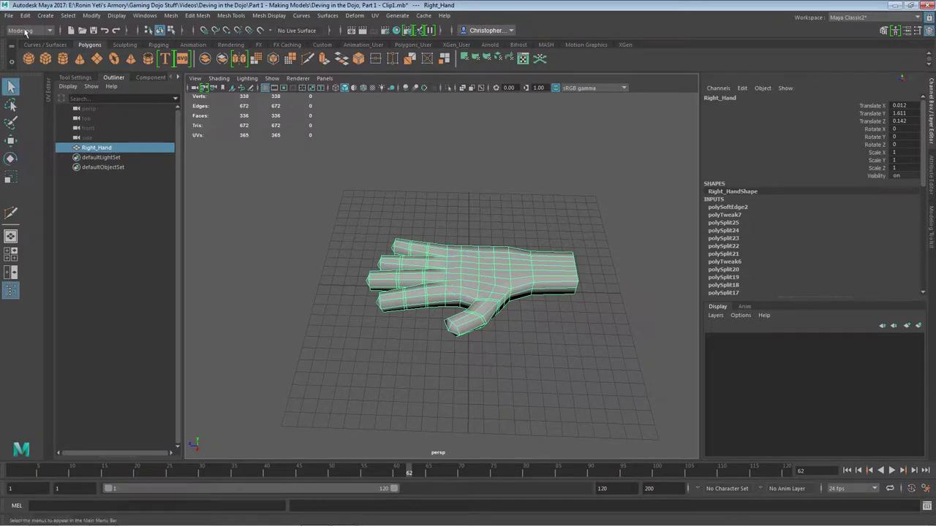
pyautogui.click(26, 15)
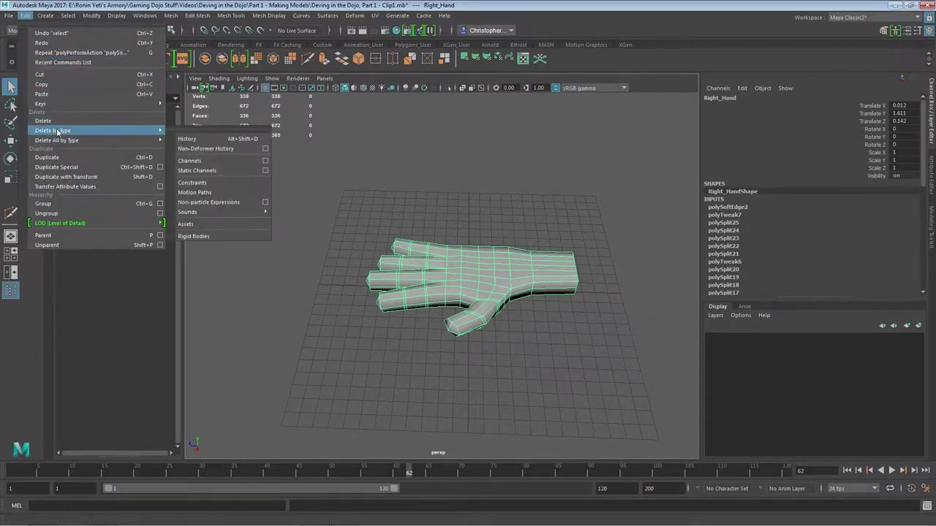
pyautogui.click(197, 142)
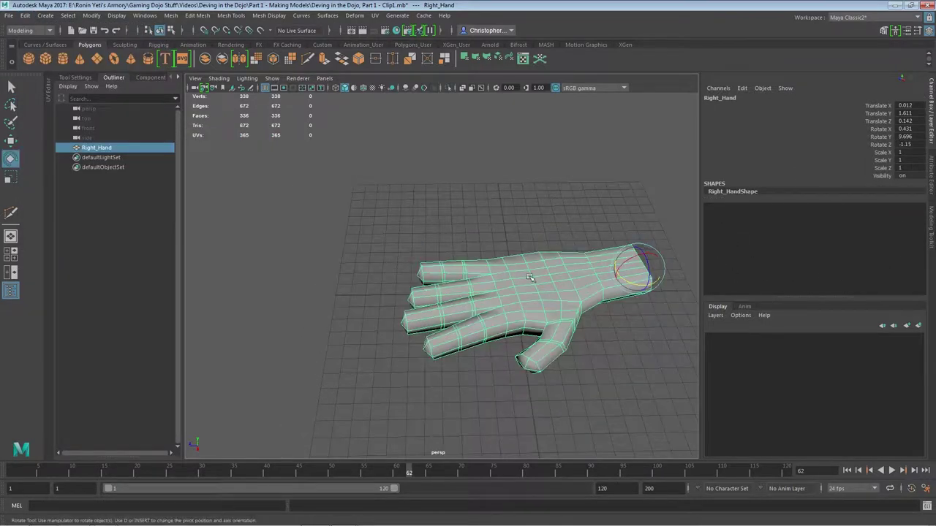
# Step: Freeze the transformations of the rotated hand and reselect the Right_Hand object
pyautogui.click(92, 16)
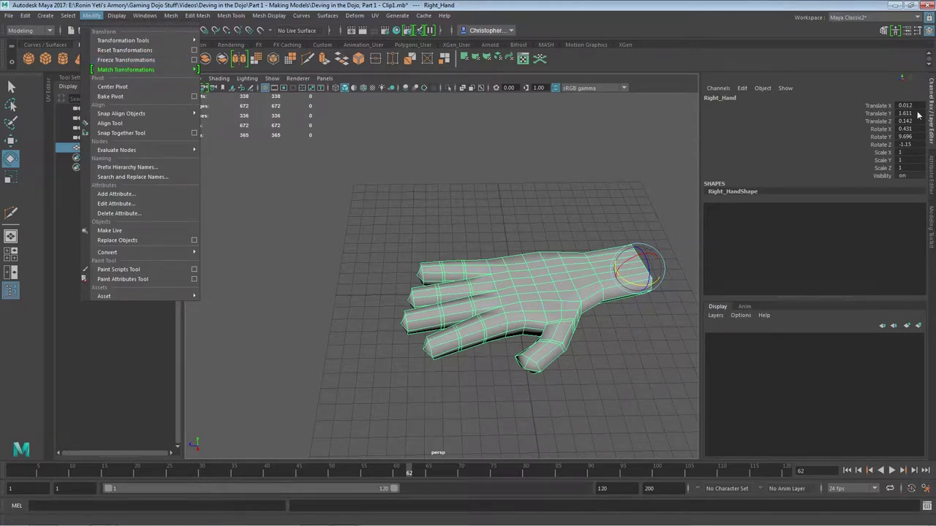
pyautogui.click(144, 60)
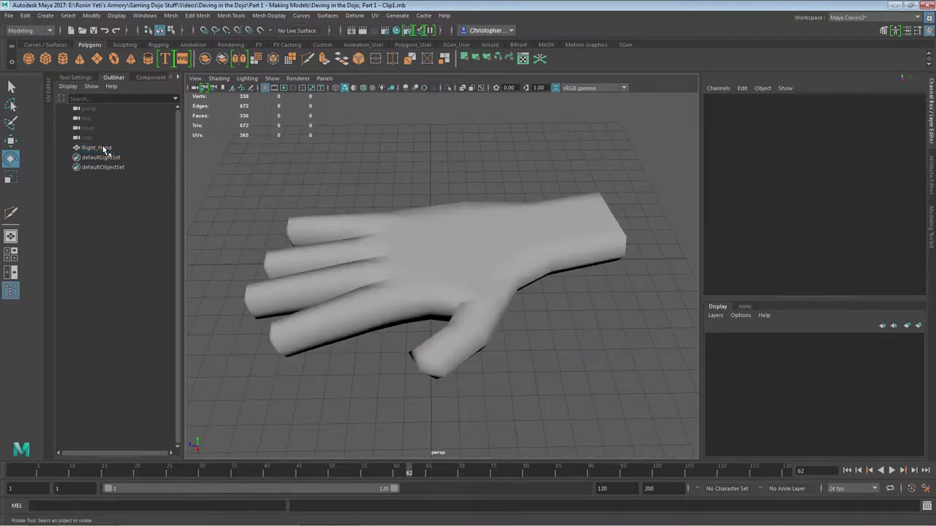
pyautogui.click(96, 148)
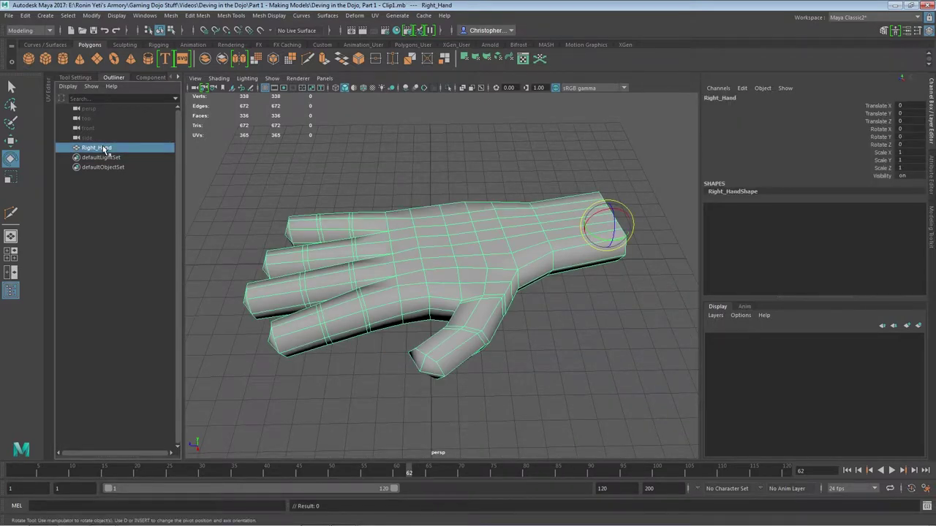
# Step: Export the whole scene in FBX format with the file name Right_Hand1
pyautogui.click(8, 15)
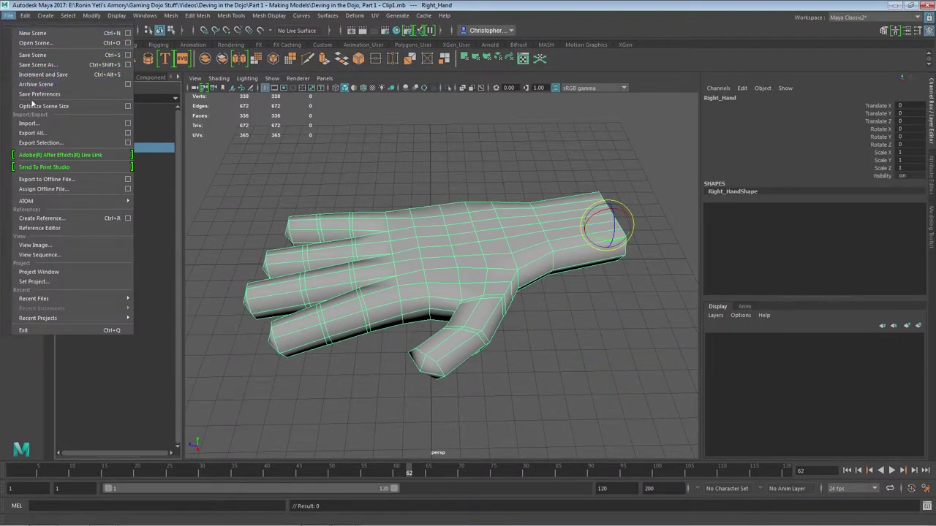
pyautogui.click(43, 134)
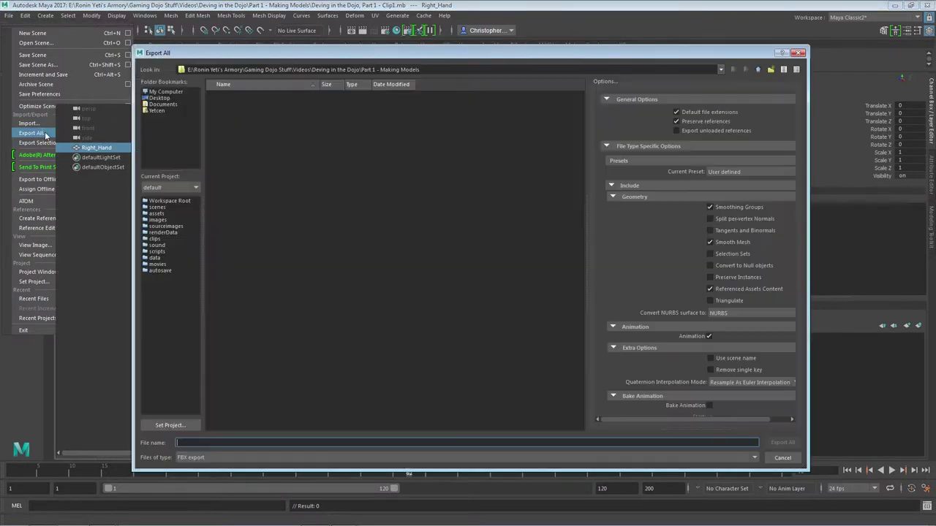
pyautogui.click(197, 457)
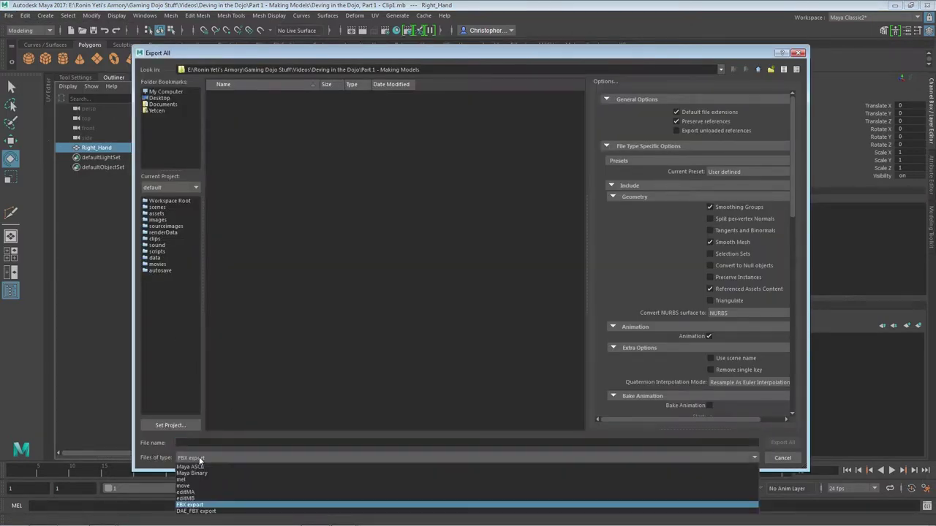
pyautogui.click(196, 504)
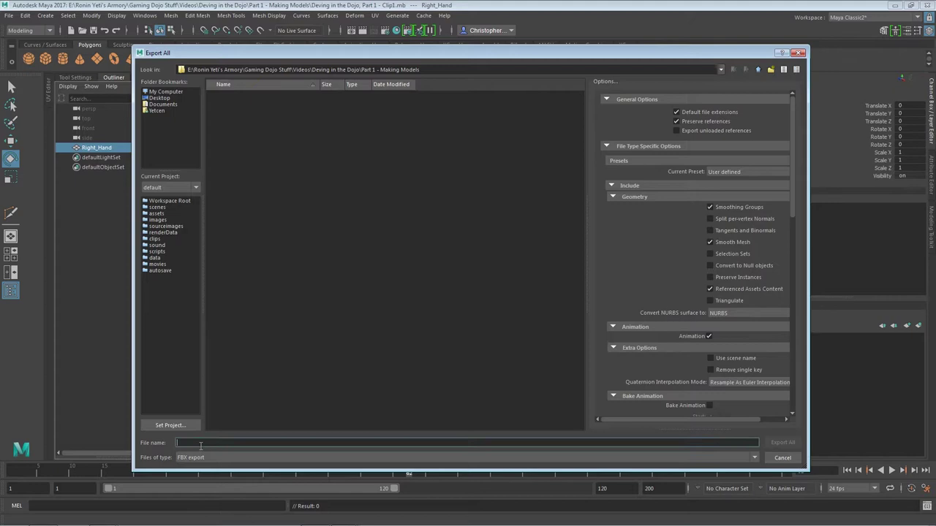
pyautogui.write('Right_Hand1')
pyautogui.click(782, 443)
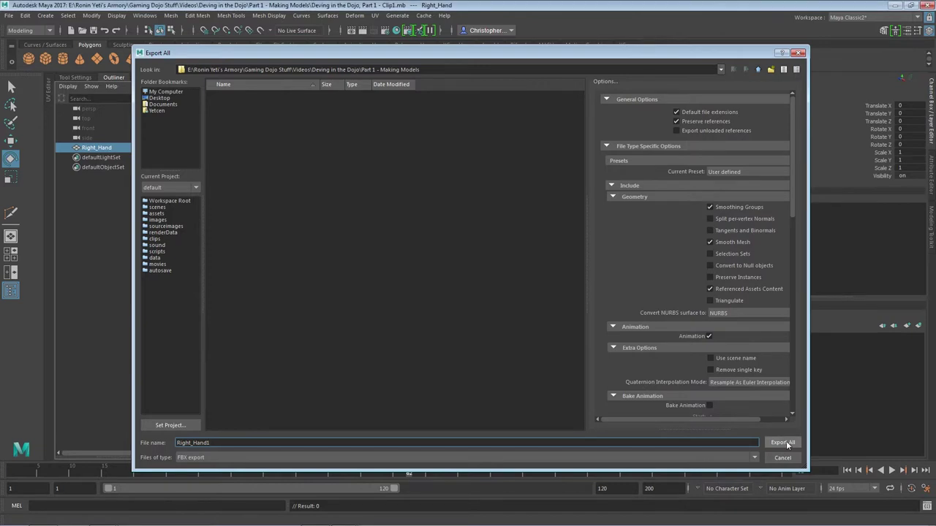